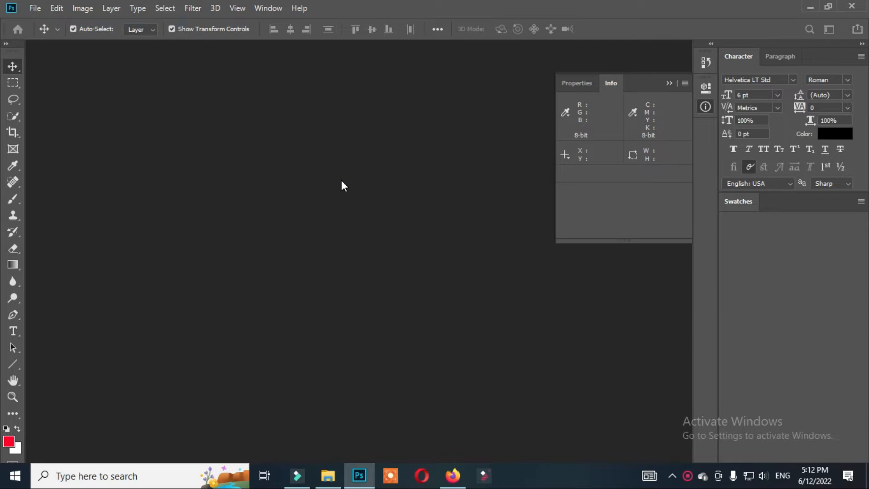
# - Create a new portrait document named "ID card design tutorial", 2 inches wide and 3 inches high
pyautogui.hotkey('ctrl', 'n')
pyautogui.moveTo(189, 59); pyautogui.dragTo(218, 54)
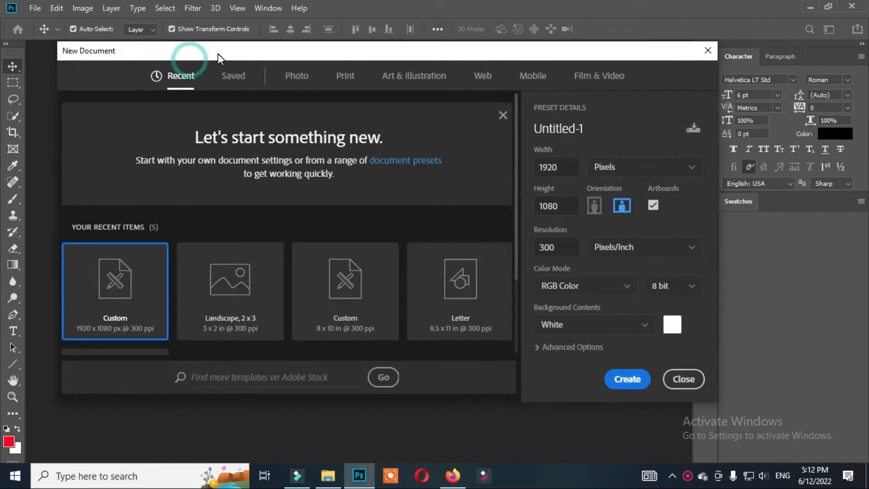
pyautogui.moveTo(596, 131); pyautogui.dragTo(548, 130)
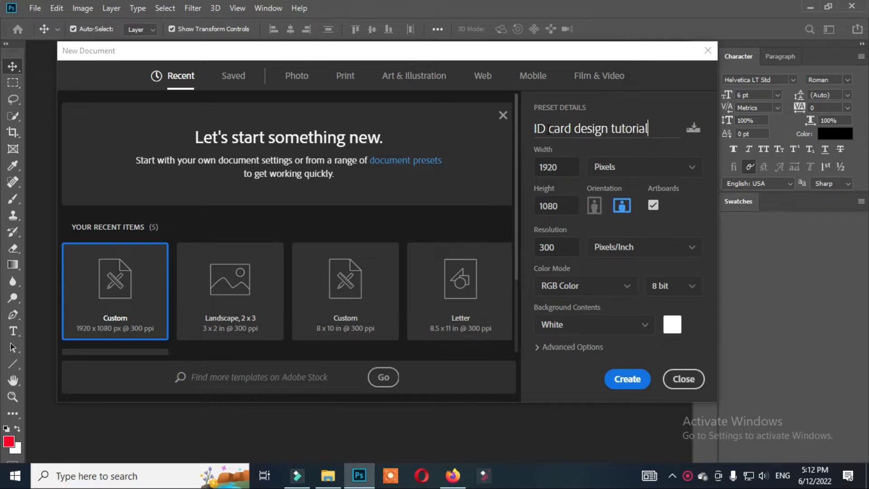
pyautogui.click(636, 167)
pyautogui.click(610, 208)
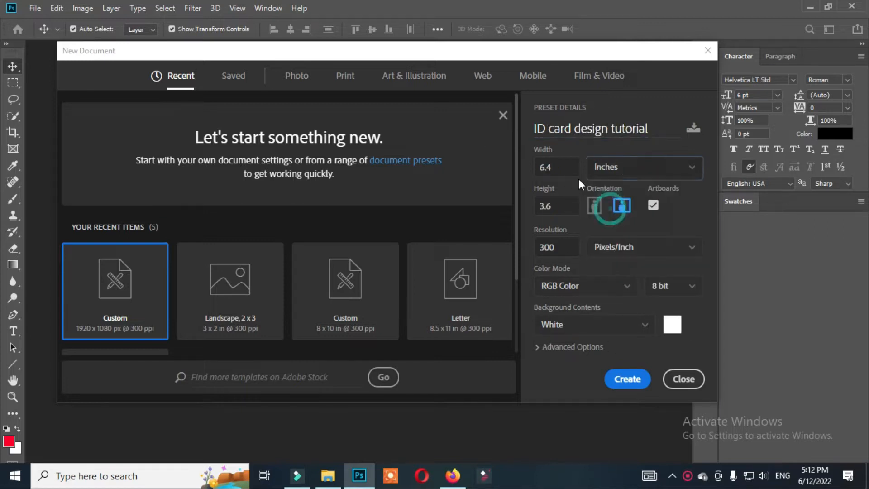
pyautogui.write('2')
pyautogui.click(568, 206)
pyautogui.write('3')
pyautogui.click(595, 206)
pyautogui.click(644, 380)
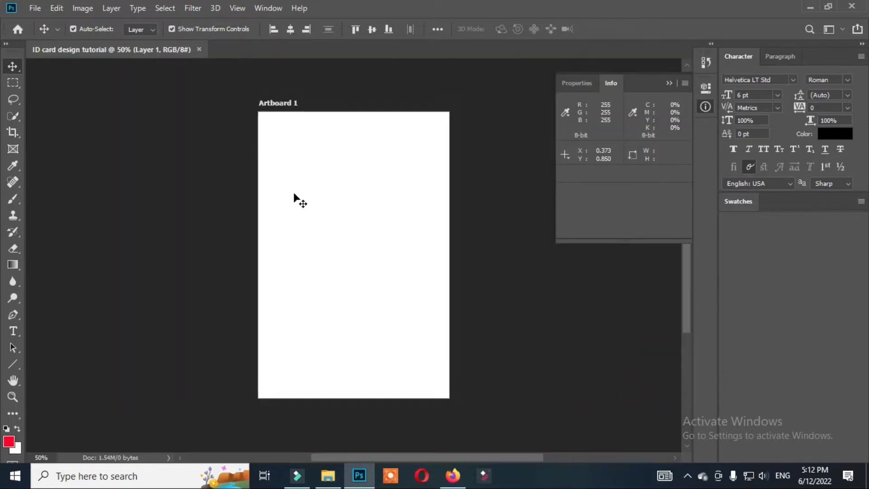
# - Create a rectangle shape with an exact width of 3 in and height of 2 in on the artboard
pyautogui.rightClick(13, 364)
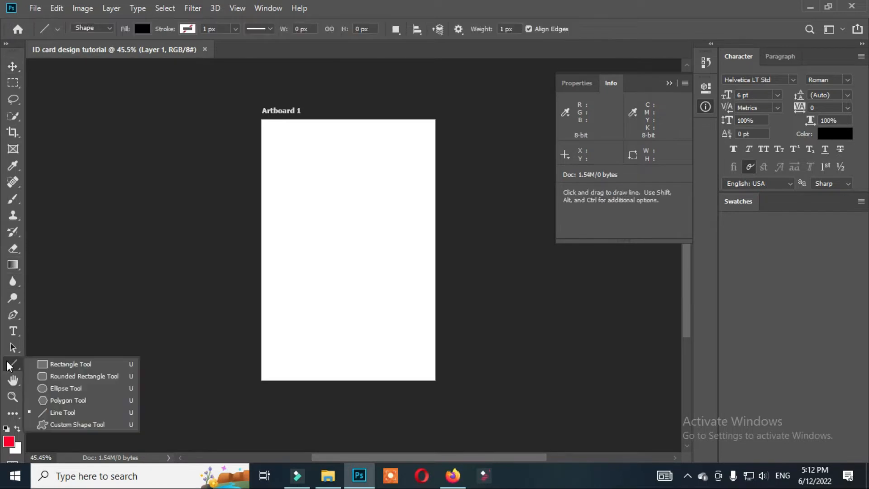
pyautogui.click(81, 363)
pyautogui.click(314, 149)
pyautogui.click(409, 135)
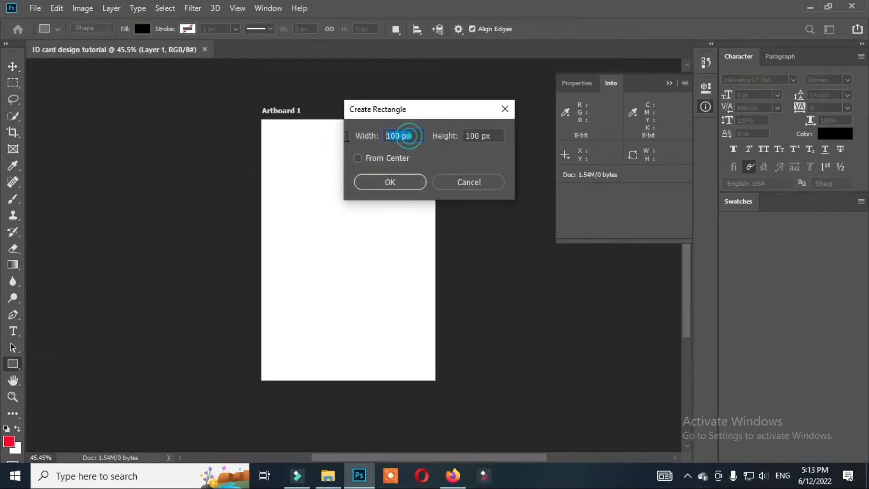
pyautogui.write('2 in')
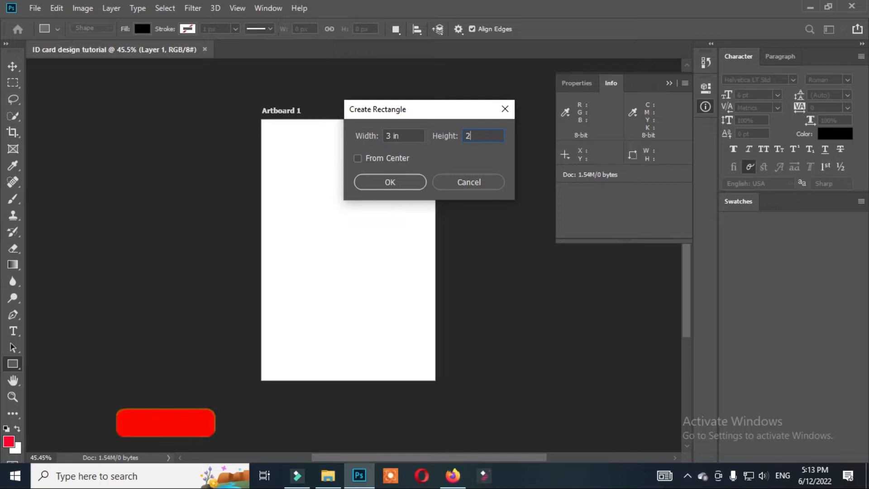
pyautogui.click(388, 182)
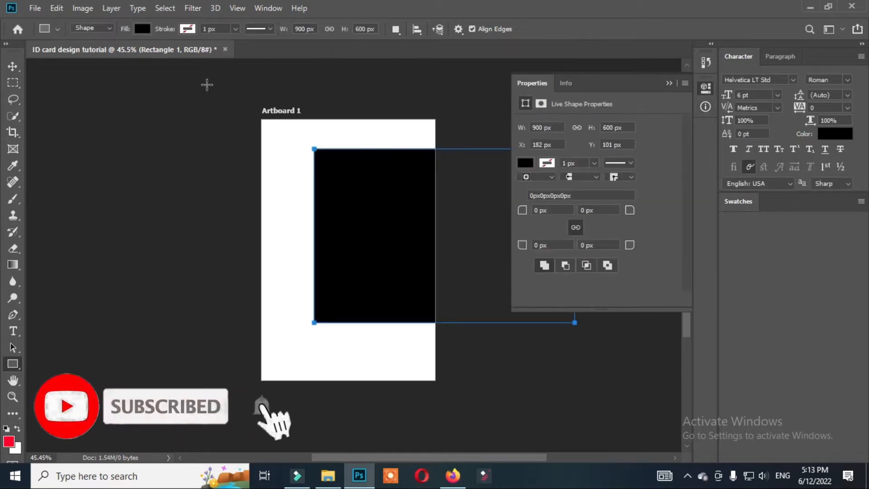
# - Try rotating the whole canvas 90° clockwise, and undo that rotation
pyautogui.click(83, 9)
pyautogui.moveTo(155, 131)
pyautogui.click(234, 140)
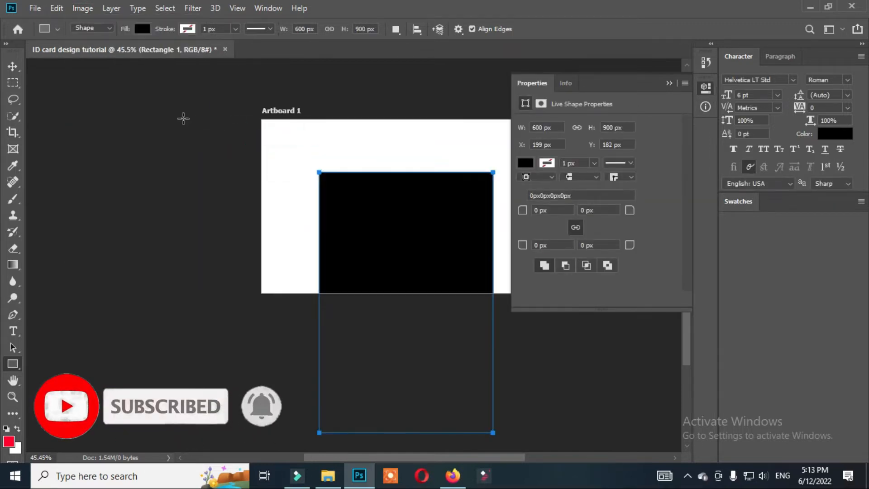
pyautogui.hotkey('ctrl', 'z')
# - Rotate the black rectangle 90° clockwise and move it to cover the whole artboard
pyautogui.press('v')
pyautogui.rightClick(383, 196)
pyautogui.click(376, 184)
pyautogui.hotkey('ctrl', 't')
pyautogui.rightClick(383, 195)
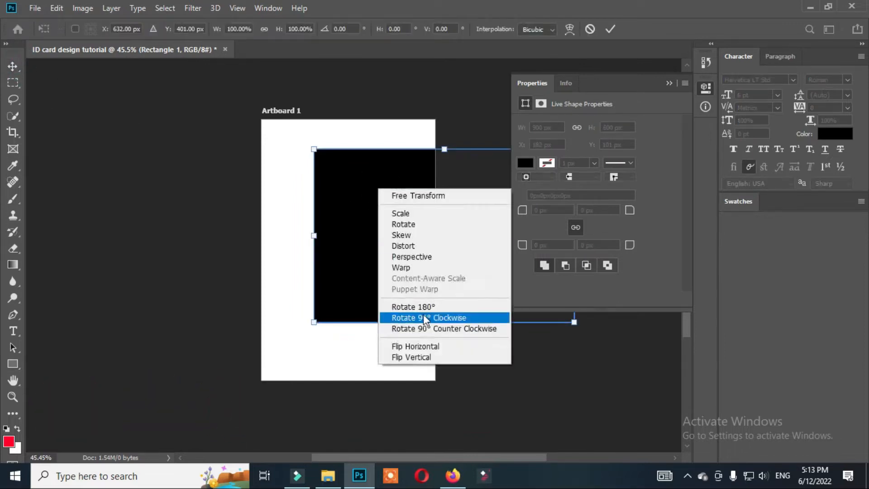
pyautogui.click(416, 316)
pyautogui.moveTo(397, 229); pyautogui.dragTo(300, 240)
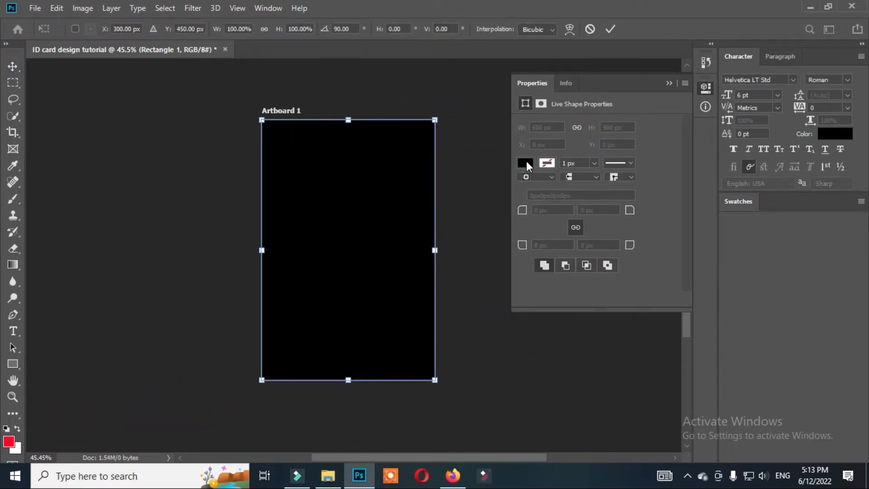
pyautogui.press('Return')
# - Fill the background rectangle with the very light cyan colour e3ffff
pyautogui.click(524, 163)
pyautogui.click(645, 186)
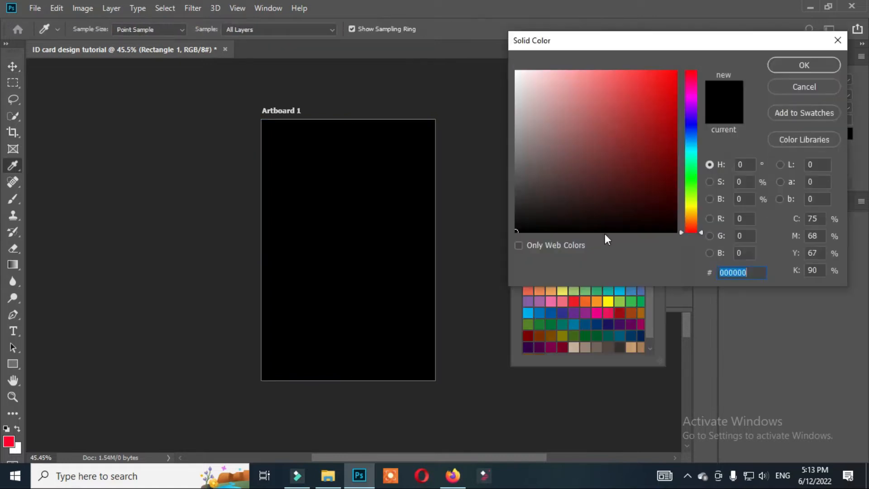
pyautogui.click(691, 151)
pyautogui.click(541, 71)
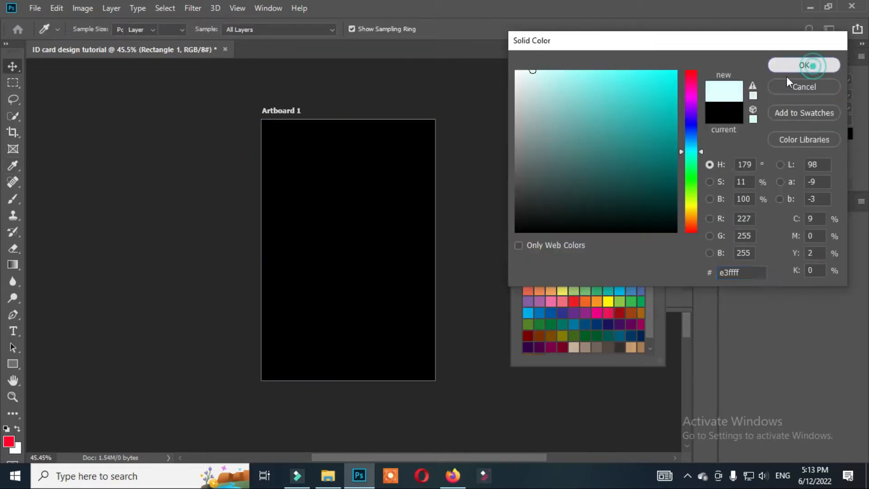
pyautogui.click(803, 66)
pyautogui.click(246, 161)
# - Draw a rounded rectangle about 148 × 195 px over the artboard's upper-left corner and place a copy across the lower right edge
pyautogui.scroll(1, 350, 226)
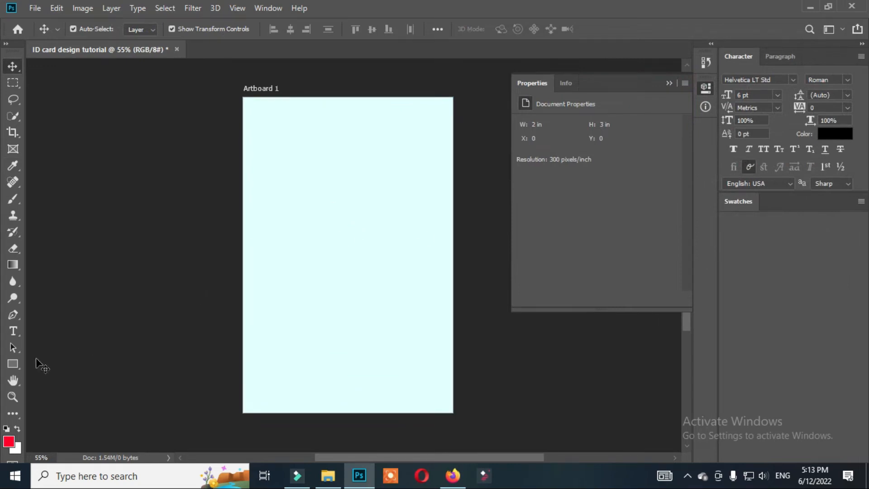
pyautogui.click(13, 363)
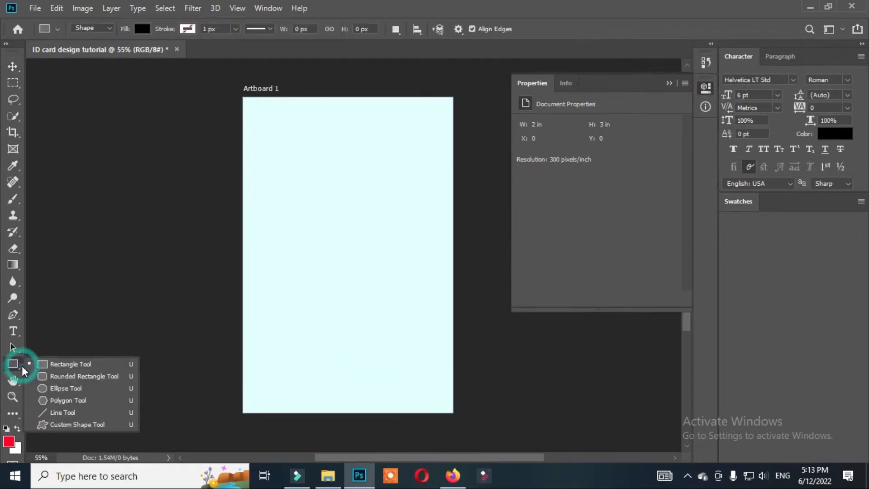
pyautogui.click(72, 376)
pyautogui.moveTo(217, 85); pyautogui.dragTo(463, 372)
pyautogui.press('v')
pyautogui.moveTo(490, 313); pyautogui.dragTo(483, 306)
pyautogui.press('Escape')
pyautogui.click(258, 118)
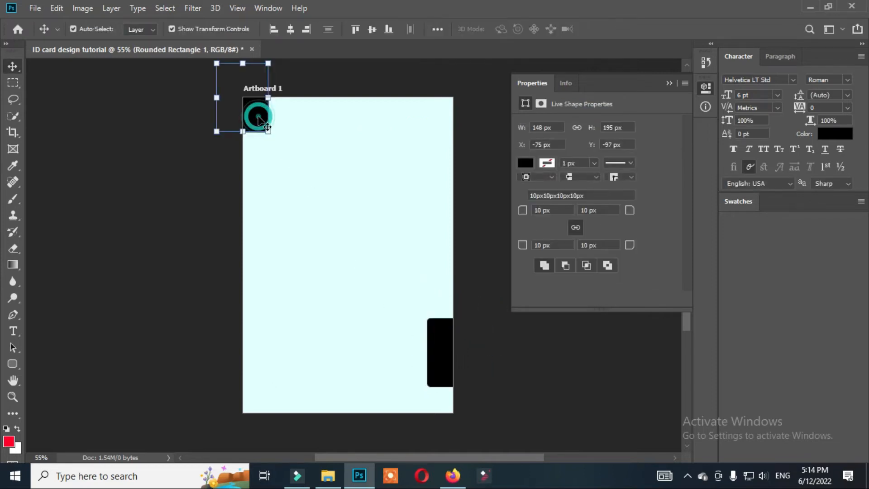
# - Reduce the height of the rounded rectangle copy on the artboard's right edge
pyautogui.click(447, 353)
pyautogui.moveTo(453, 318); pyautogui.dragTo(442, 384)
pyautogui.press('Return')
pyautogui.click(523, 368)
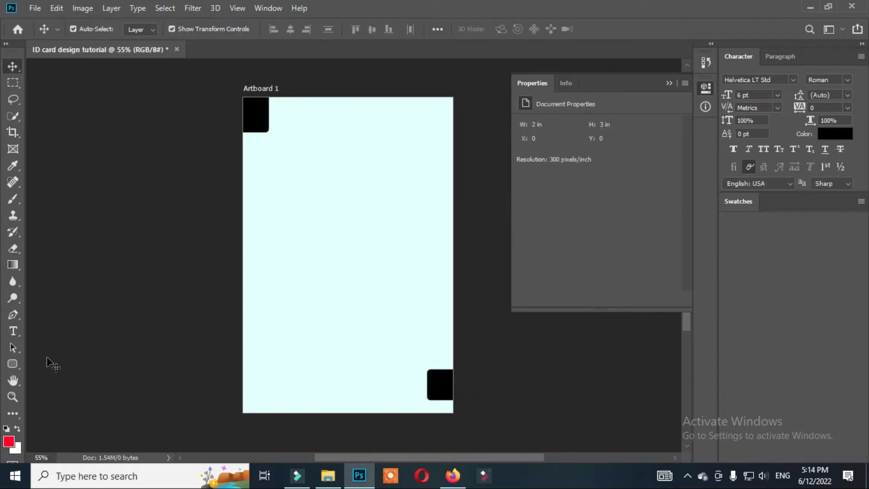
# - Draw a circle about 299 px in diameter, centred roughly on the artboard's lower-left corner
pyautogui.rightClick(18, 363)
pyautogui.click(77, 376)
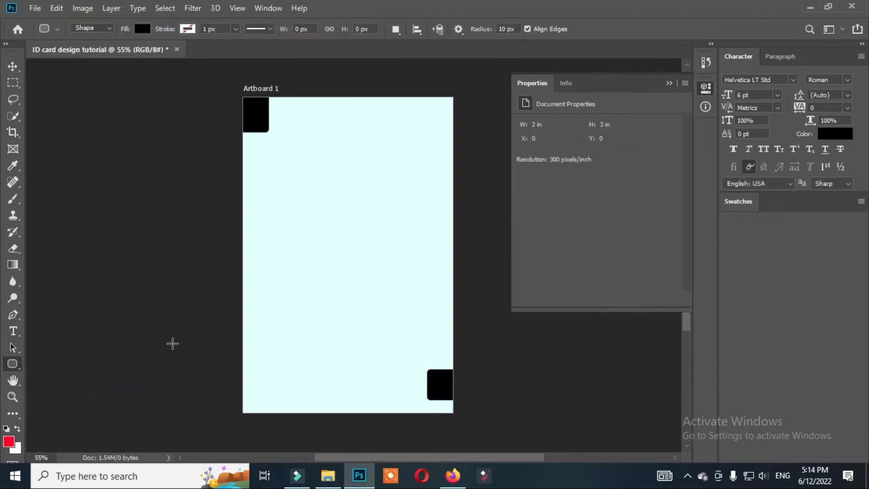
pyautogui.rightClick(18, 363)
pyautogui.click(65, 378)
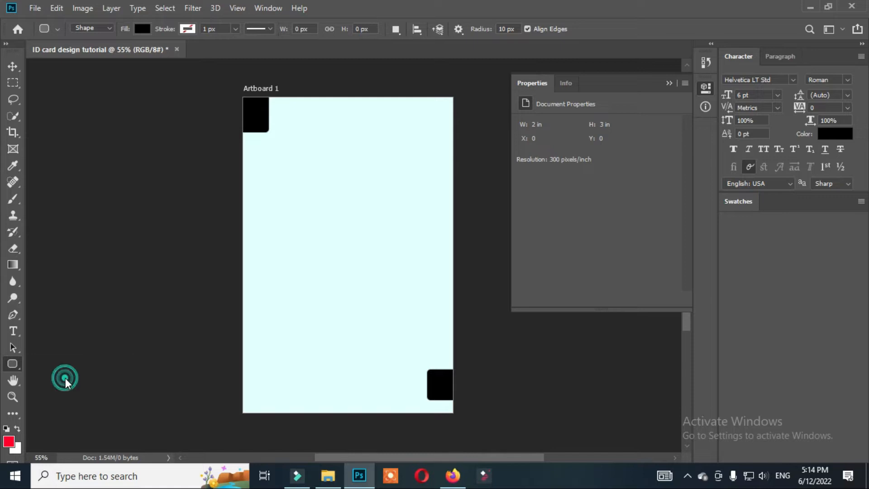
pyautogui.rightClick(18, 365)
pyautogui.click(55, 390)
pyautogui.moveTo(189, 361); pyautogui.dragTo(286, 321)
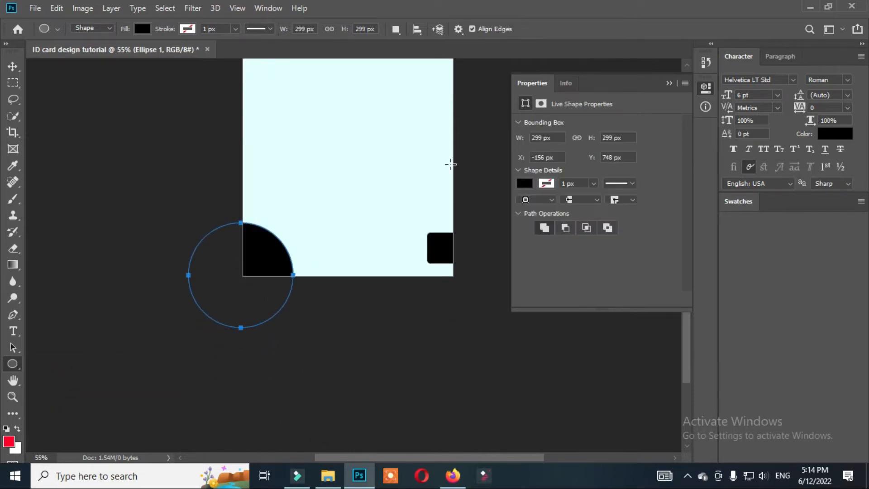
# - Copy the circle to the artboard's upper-right corner and shrink the copy to about 79 px in diameter
pyautogui.press('v')
pyautogui.scroll(3, 281, 246)
pyautogui.moveTo(290, 352); pyautogui.dragTo(513, 70)
pyautogui.moveTo(446, 92); pyautogui.dragTo(409, 110)
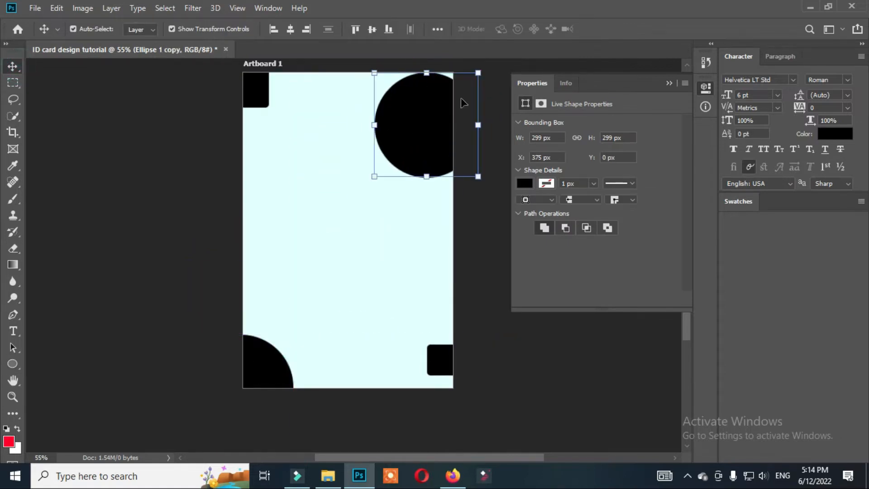
pyautogui.moveTo(479, 72); pyautogui.dragTo(447, 84)
pyautogui.press('Return')
# - Turn the lower-left circle into an outline with no fill and an 8 px red stroke
pyautogui.click(267, 368)
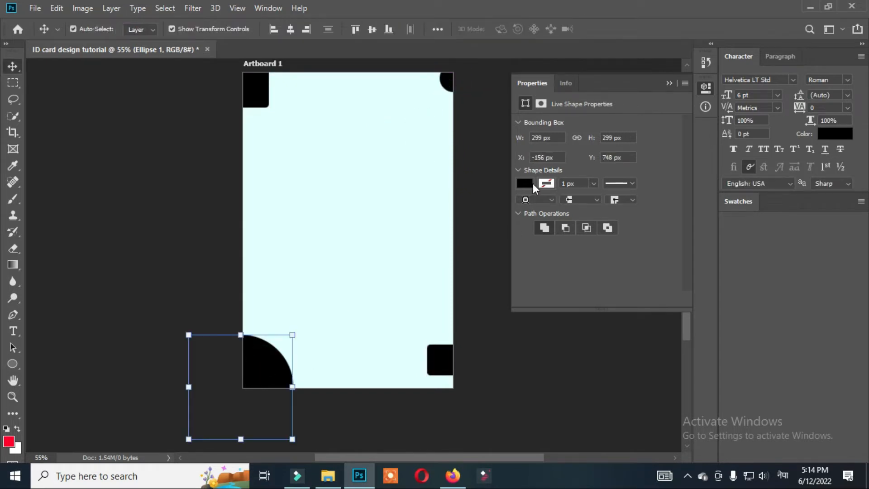
pyautogui.click(524, 183)
pyautogui.click(533, 208)
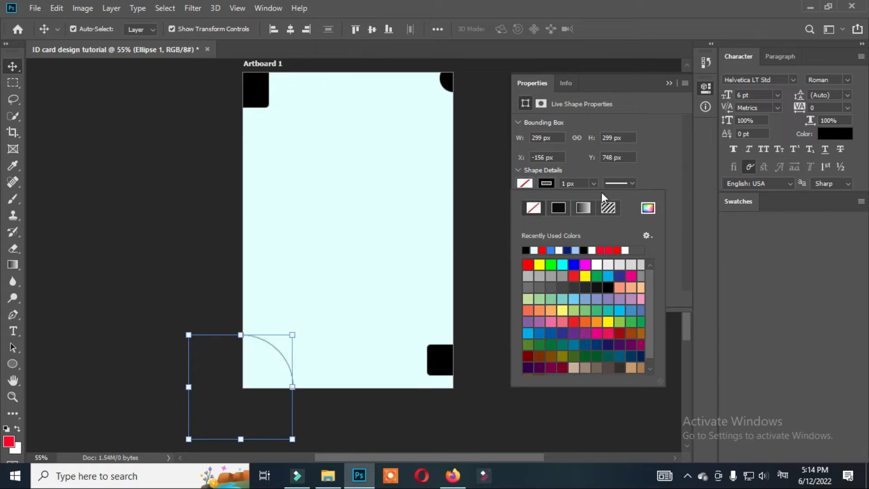
pyautogui.click(547, 183)
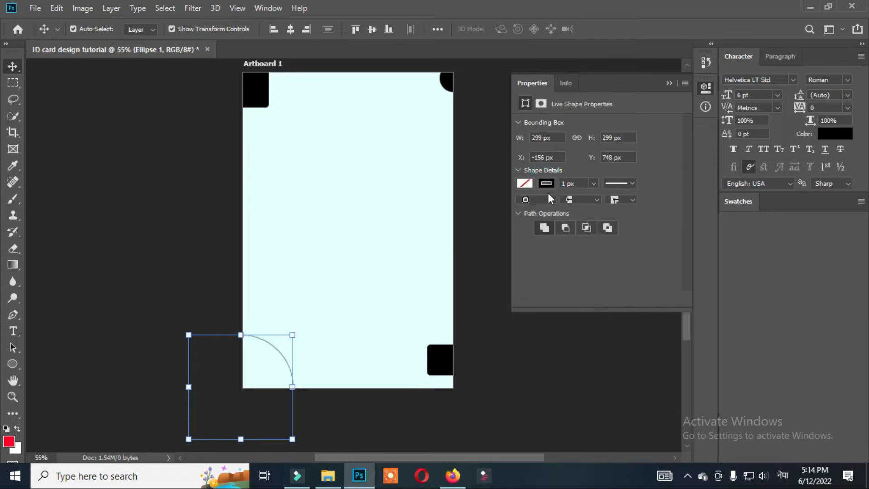
pyautogui.press('u')
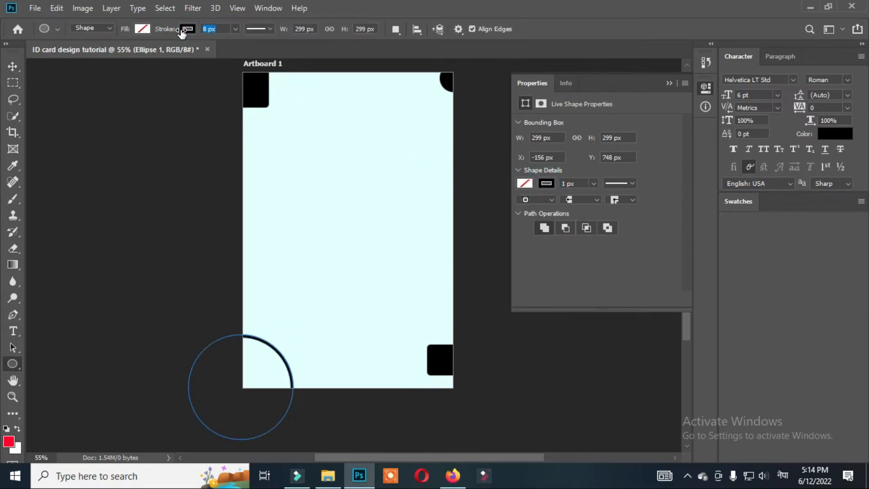
pyautogui.click(547, 183)
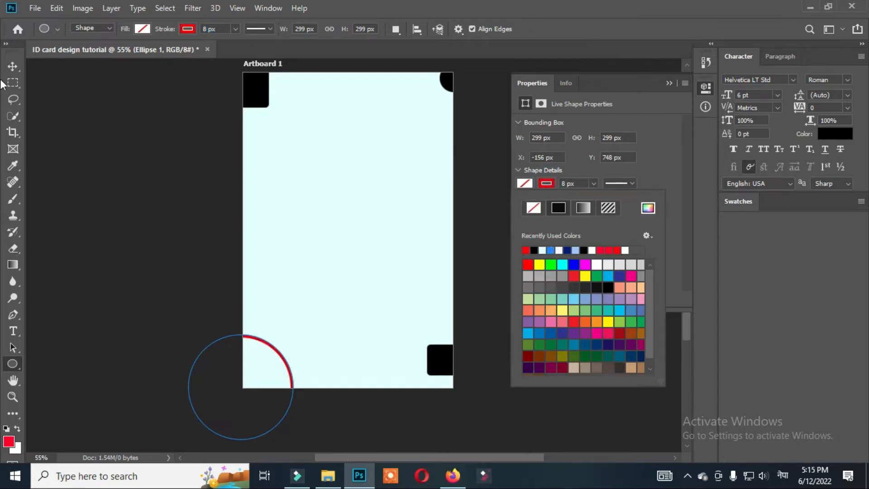
pyautogui.click(12, 67)
pyautogui.click(53, 90)
# - Fill the small circle at the artboard's upper-right corner with red
pyautogui.click(448, 85)
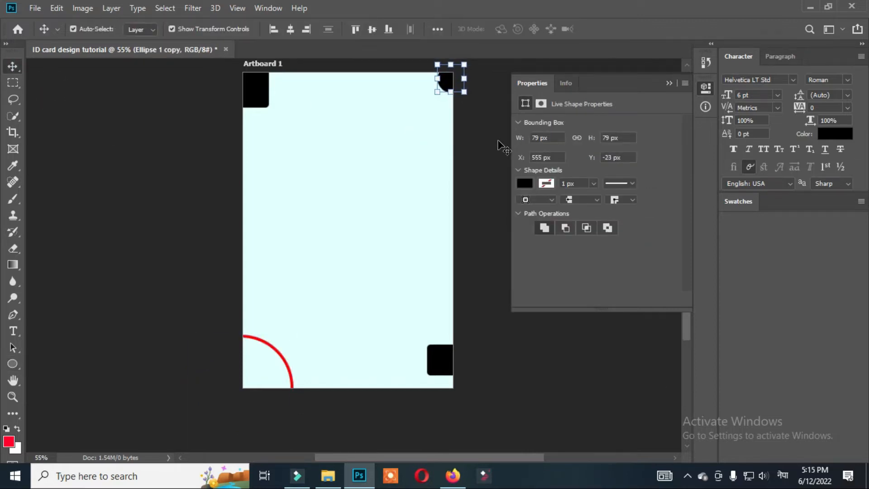
pyautogui.click(525, 184)
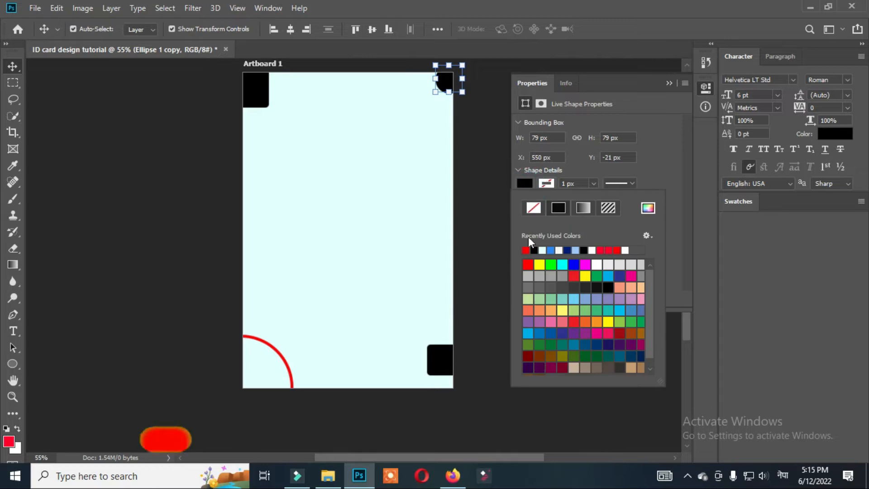
pyautogui.click(526, 249)
# - Fill both rounded rectangles, at the upper-left corner and lower right edge, with the recently used crimson red
pyautogui.click(259, 89)
pyautogui.click(527, 162)
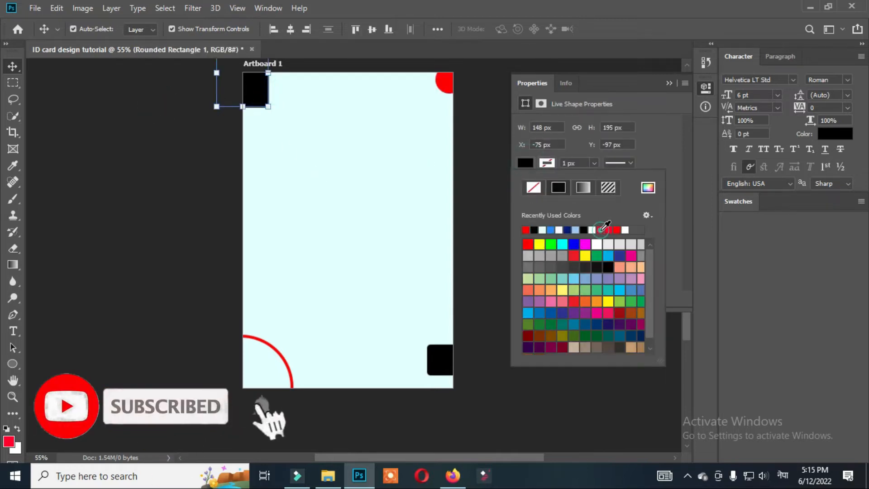
pyautogui.click(600, 229)
pyautogui.click(439, 357)
pyautogui.click(525, 162)
pyautogui.click(526, 229)
pyautogui.click(73, 97)
# - Lengthen the upper-left rounded rectangle downward and reshape the one on the right edge into a wider, flatter bar
pyautogui.moveTo(269, 94); pyautogui.dragTo(265, 105)
pyautogui.moveTo(436, 362); pyautogui.dragTo(452, 346)
pyautogui.moveTo(426, 355); pyautogui.dragTo(442, 373)
pyautogui.click(498, 300)
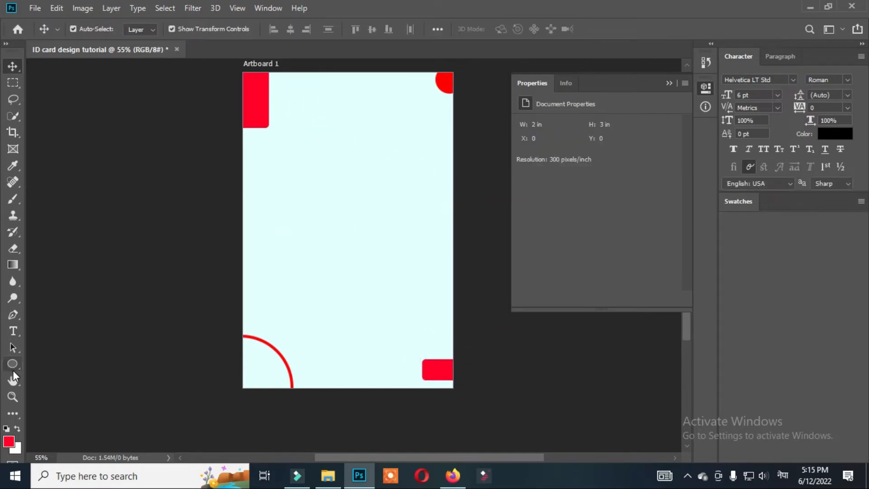
# - Draw a circle about 276 px in diameter and place it in the upper middle of the card
pyautogui.click(12, 365)
pyautogui.moveTo(287, 163); pyautogui.dragTo(382, 259)
pyautogui.press('v')
pyautogui.moveTo(358, 201); pyautogui.dragTo(364, 165)
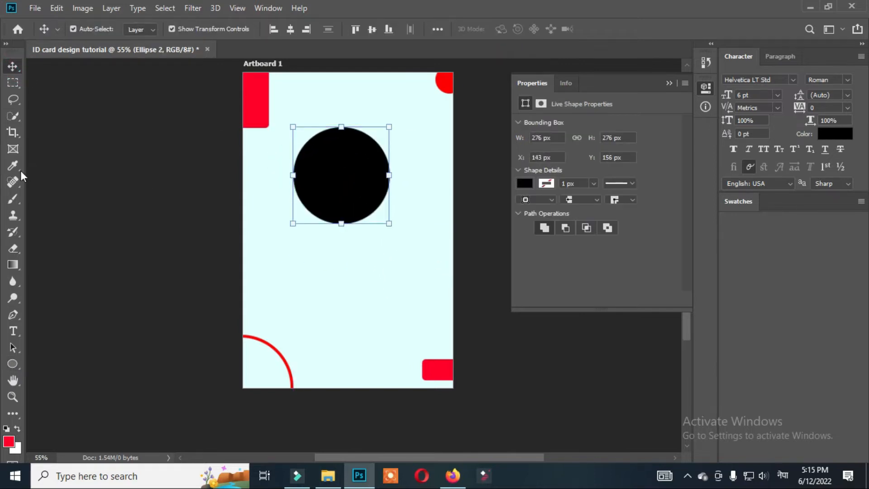
# - Show the rulers and place a vertical guide through the large circle's centre and a horizontal guide at its lower edge
pyautogui.hotkey('ctrl', 'r')
pyautogui.moveTo(31, 222); pyautogui.dragTo(352, 258)
pyautogui.moveTo(372, 66); pyautogui.dragTo(393, 254)
pyautogui.click(104, 121)
pyautogui.moveTo(337, 184)
pyautogui.mouseDown()
pyautogui.moveTo(344, 188)
pyautogui.moveTo(334, 189)
pyautogui.mouseUp()
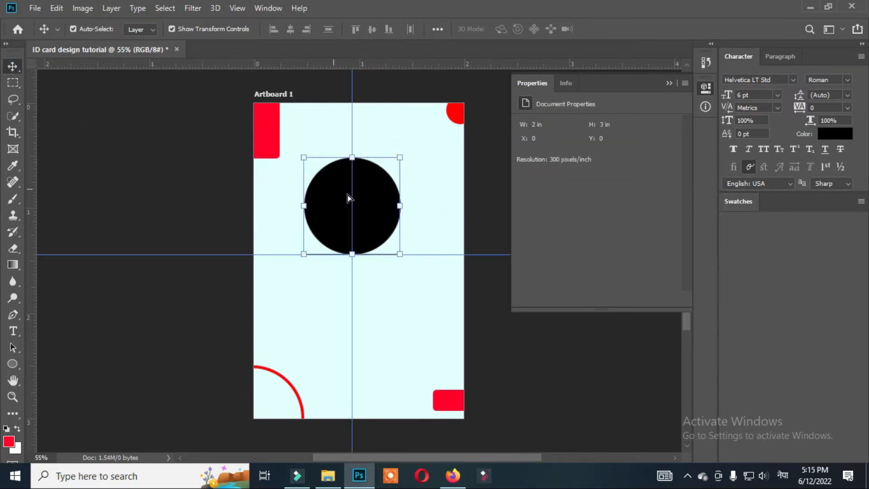
# - Fill the large central circle with dark red c50000 and duplicate its layer
pyautogui.click(347, 197)
pyautogui.click(524, 183)
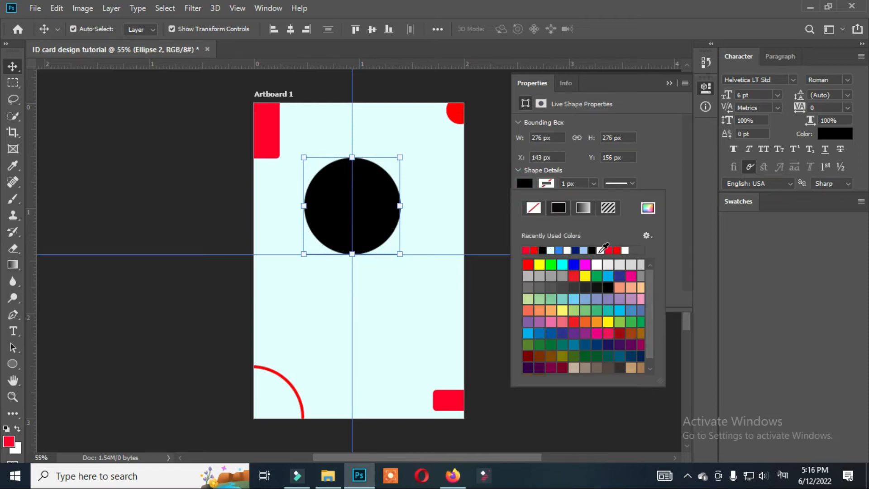
pyautogui.click(648, 207)
pyautogui.moveTo(650, 182); pyautogui.dragTo(661, 108)
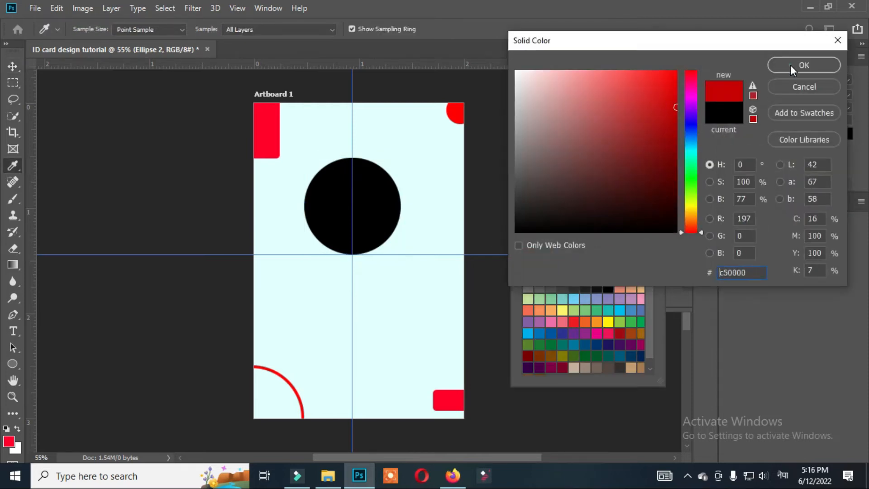
pyautogui.click(791, 65)
pyautogui.press('Escape')
pyautogui.hotkey('ctrl', 'j')
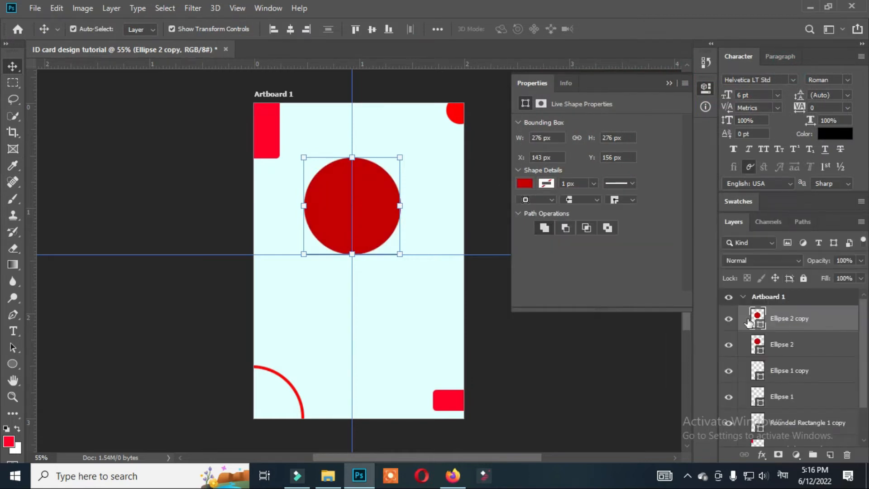
# - Add a 13 px outside gradient stroke to the lower large circle using the Foreground to Background preset, angled with red at the top
pyautogui.click(764, 345)
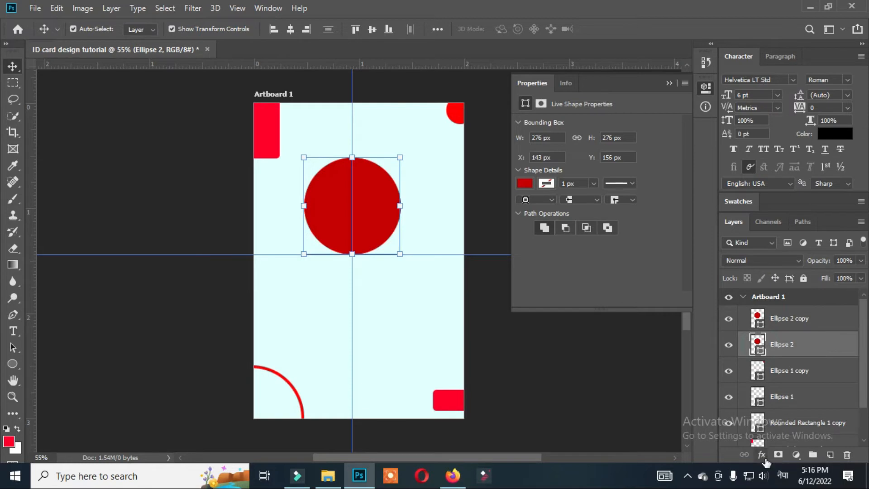
pyautogui.click(763, 455)
pyautogui.click(782, 363)
pyautogui.click(647, 229)
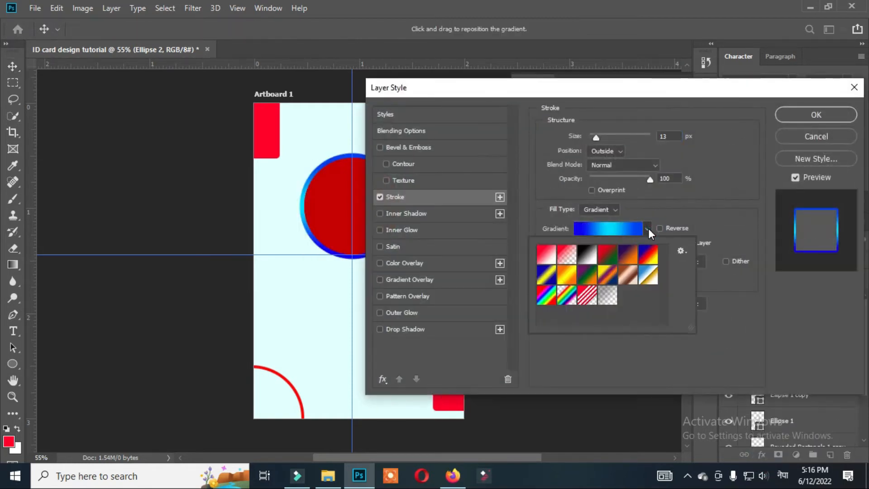
pyautogui.click(548, 260)
pyautogui.click(547, 261)
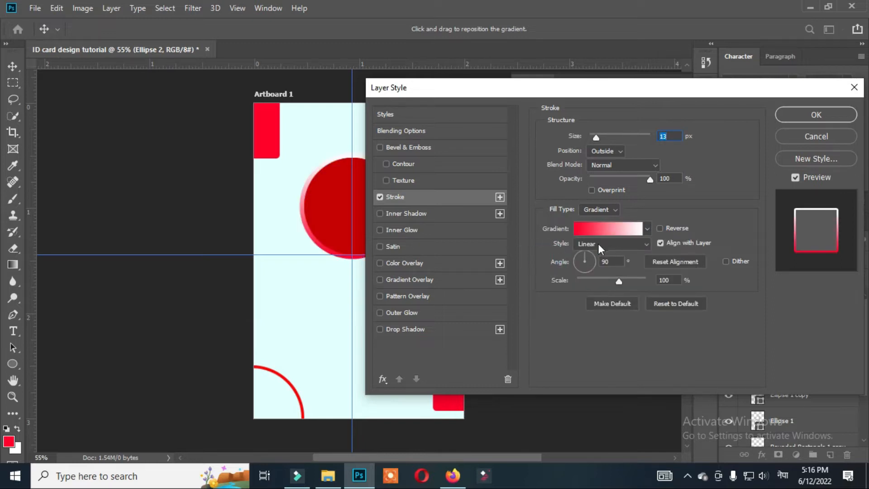
pyautogui.click(583, 271)
# - Change the stroke gradient's white end stop to dark red 4f0303 and apply the layer style
pyautogui.click(638, 230)
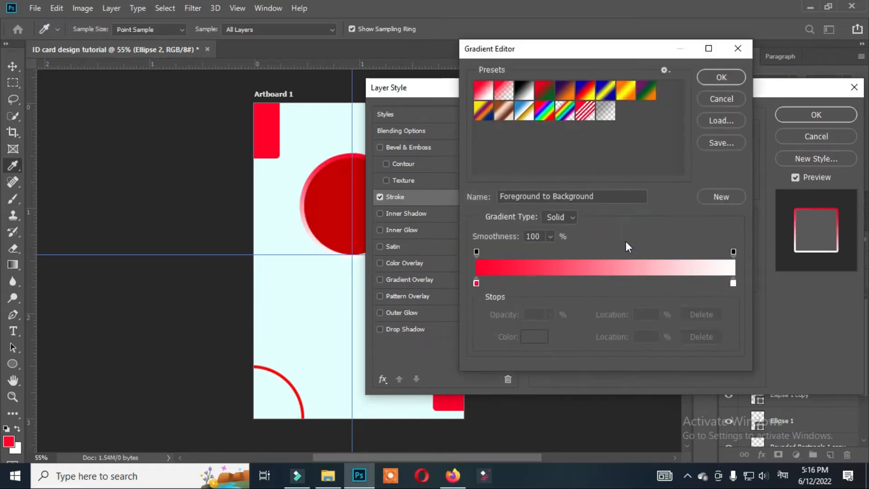
pyautogui.click(733, 281)
pyautogui.doubleClick(734, 280)
pyautogui.click(669, 180)
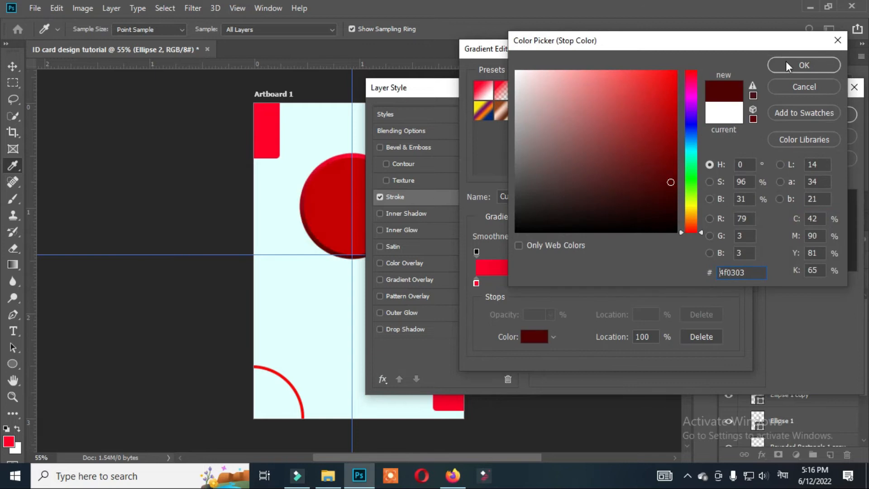
pyautogui.click(806, 64)
pyautogui.click(719, 75)
pyautogui.click(796, 114)
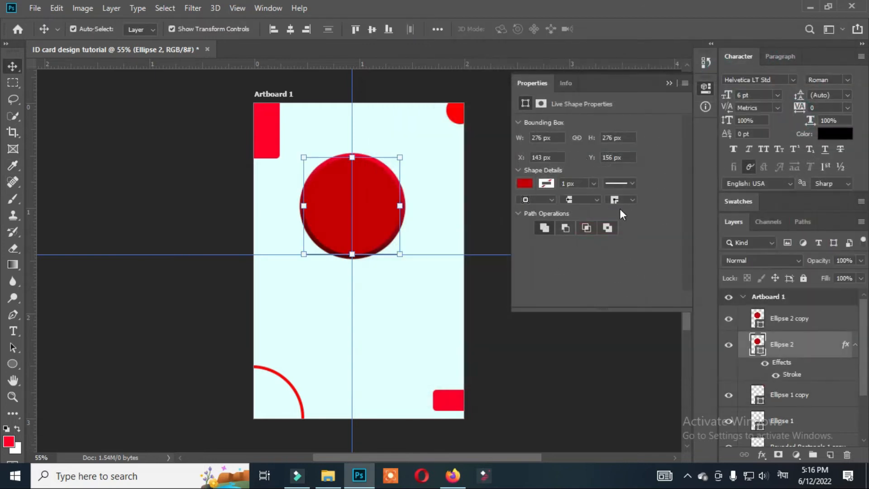
pyautogui.click(668, 85)
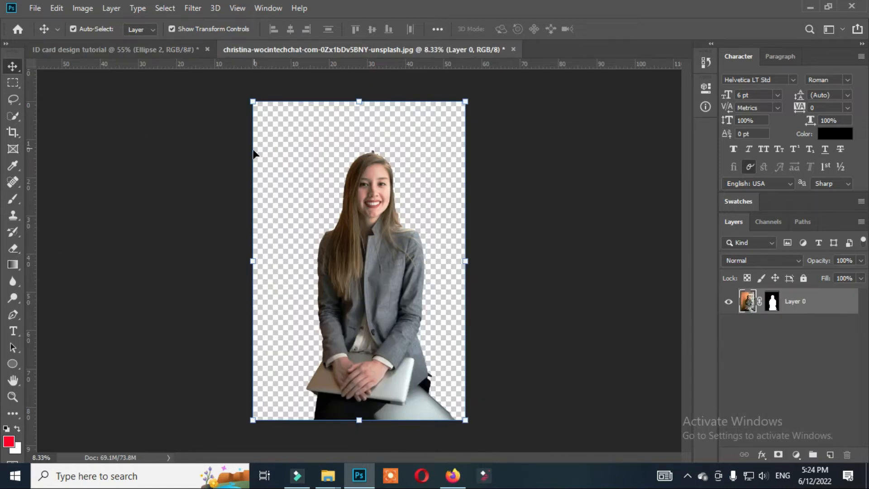
# - Bring the cut-out portrait of the woman into the ID card document and stack its layer above the circle copy
pyautogui.moveTo(254, 154); pyautogui.dragTo(349, 228)
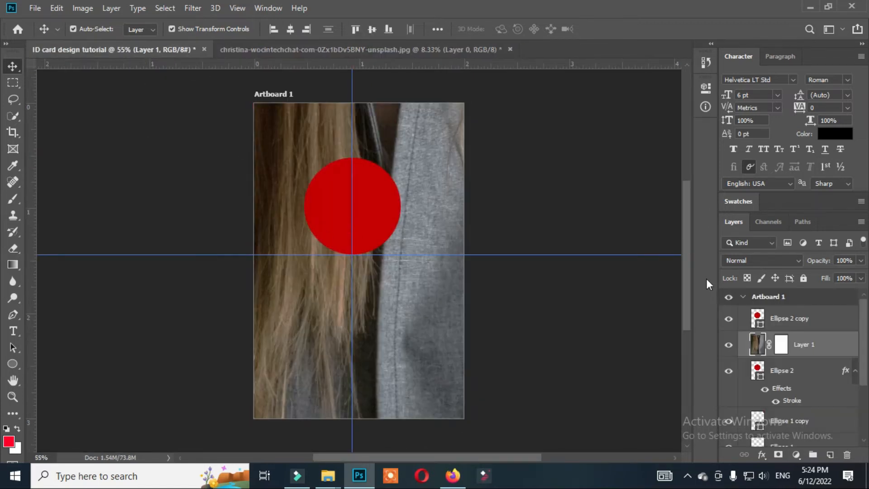
pyautogui.hotkey('ctrl', ']')
pyautogui.scroll(-5, 451, 240)
pyautogui.scroll(-1, 448, 246)
pyautogui.moveTo(522, 108); pyautogui.dragTo(426, 253)
pyautogui.moveTo(397, 300); pyautogui.dragTo(445, 253)
pyautogui.moveTo(475, 206); pyautogui.dragTo(453, 224)
pyautogui.press('Return')
pyautogui.scroll(1, 475, 235)
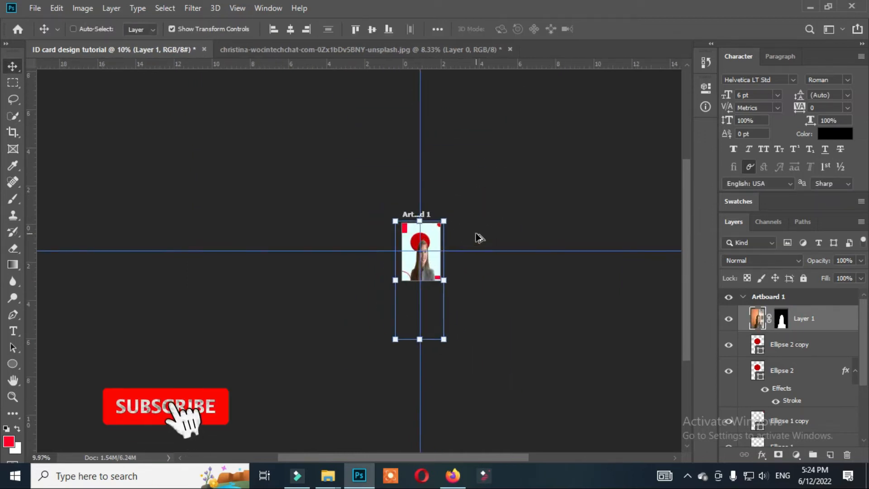
pyautogui.scroll(12, 430, 238)
pyautogui.hotkey('ctrl', 'z')
# - Scale the portrait down, position it over the large circle, and clip it to the upper circle layer
pyautogui.scroll(-12, 389, 248)
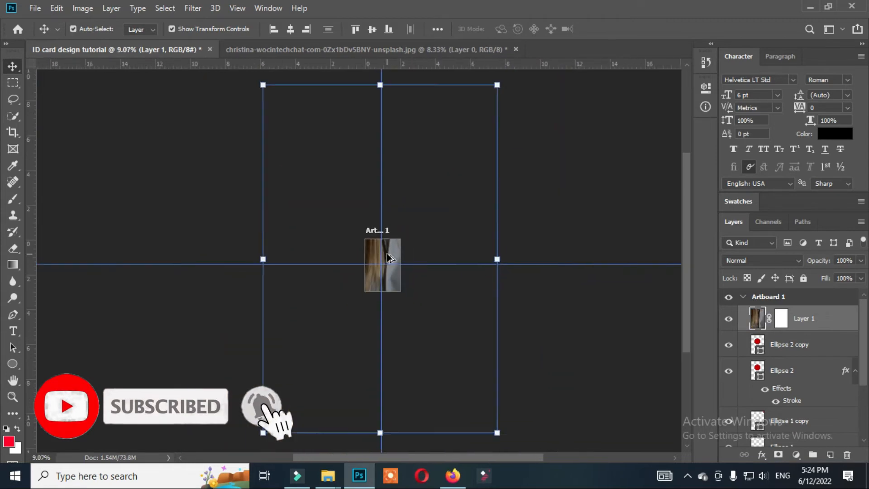
pyautogui.scroll(-7, 390, 258)
pyautogui.moveTo(452, 155); pyautogui.dragTo(348, 310)
pyautogui.moveTo(336, 331); pyautogui.dragTo(386, 258)
pyautogui.scroll(10, 385, 259)
pyautogui.moveTo(373, 161); pyautogui.dragTo(381, 215)
pyautogui.moveTo(498, 87); pyautogui.dragTo(430, 211)
pyautogui.moveTo(322, 304); pyautogui.dragTo(360, 221)
pyautogui.scroll(2, 361, 220)
pyautogui.moveTo(461, 136); pyautogui.dragTo(408, 217)
pyautogui.moveTo(343, 326); pyautogui.dragTo(366, 260)
pyautogui.moveTo(429, 151); pyautogui.dragTo(398, 200)
pyautogui.moveTo(355, 304); pyautogui.dragTo(421, 261)
pyautogui.press('Return')
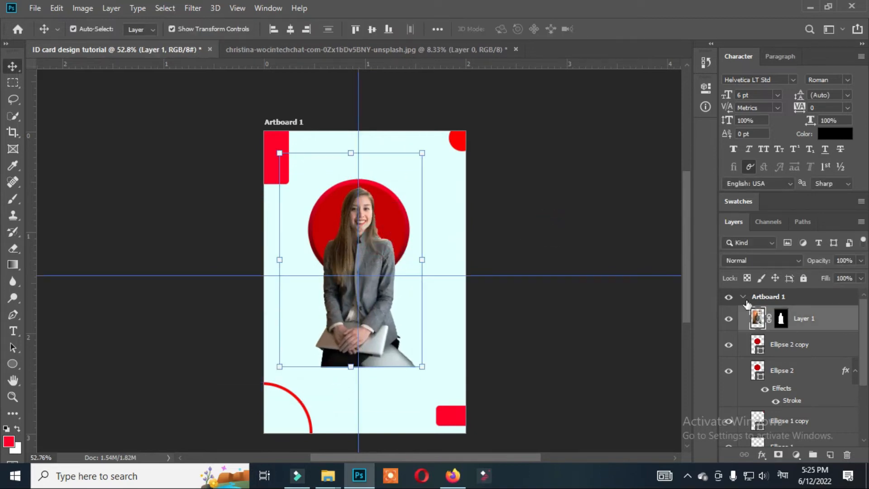
pyautogui.keyDown('alt'); pyautogui.click(795, 330); pyautogui.keyUp('alt')
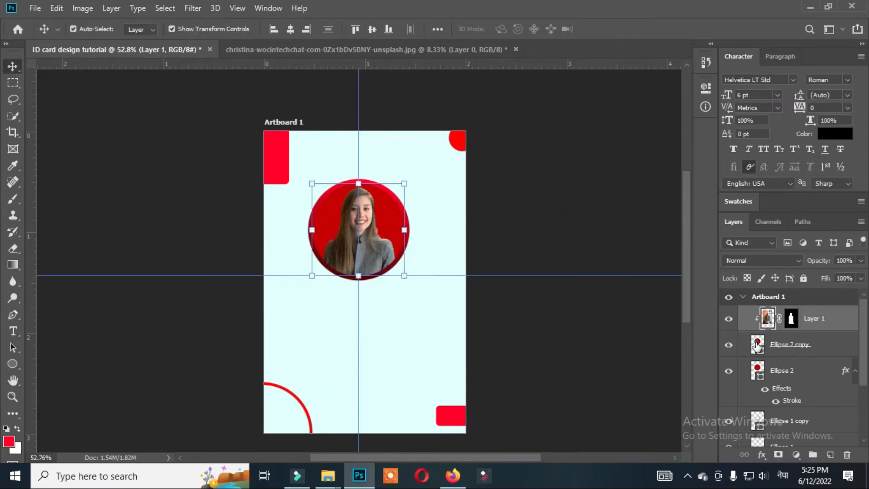
# - Recolour the upper circle behind the portrait to white ffffff
pyautogui.doubleClick(756, 345)
pyautogui.moveTo(551, 174); pyautogui.dragTo(553, 231)
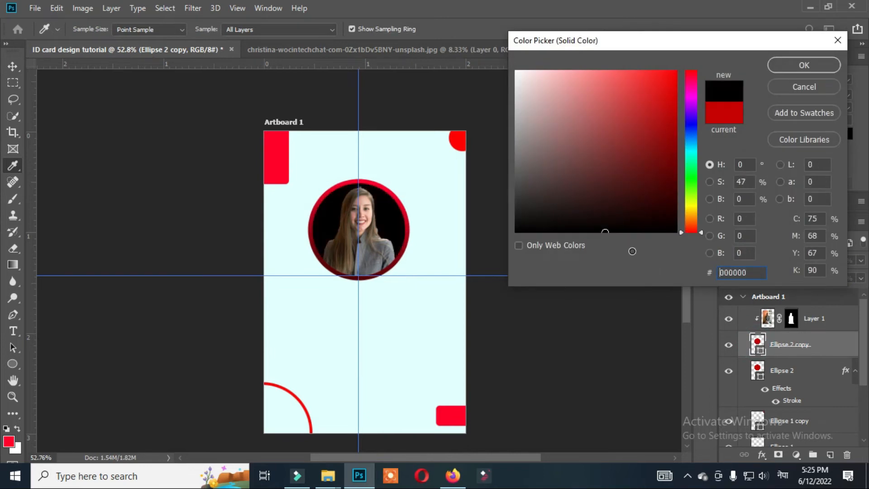
pyautogui.moveTo(670, 238)
pyautogui.mouseDown()
pyautogui.moveTo(513, 195)
pyautogui.moveTo(515, 156)
pyautogui.mouseUp()
pyautogui.moveTo(659, 109)
pyautogui.mouseDown()
pyautogui.moveTo(649, 82)
pyautogui.moveTo(599, 62)
pyautogui.mouseUp()
pyautogui.moveTo(696, 139); pyautogui.dragTo(698, 59)
pyautogui.moveTo(602, 81); pyautogui.dragTo(506, 68)
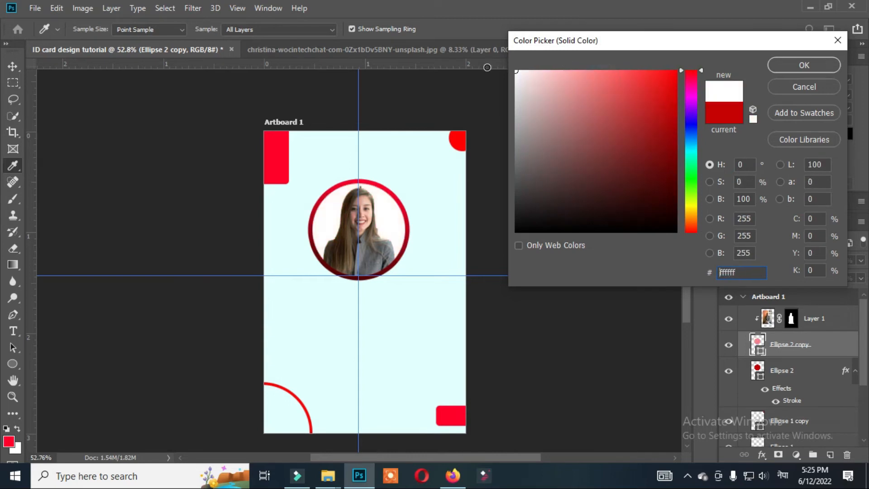
pyautogui.click(805, 65)
# - Paint out the stray mark above the woman's head on the portrait's layer mask with a 6 px black brush at 100% opacity and flow
pyautogui.scroll(12, 378, 204)
pyautogui.scroll(-8, 379, 203)
pyautogui.click(792, 312)
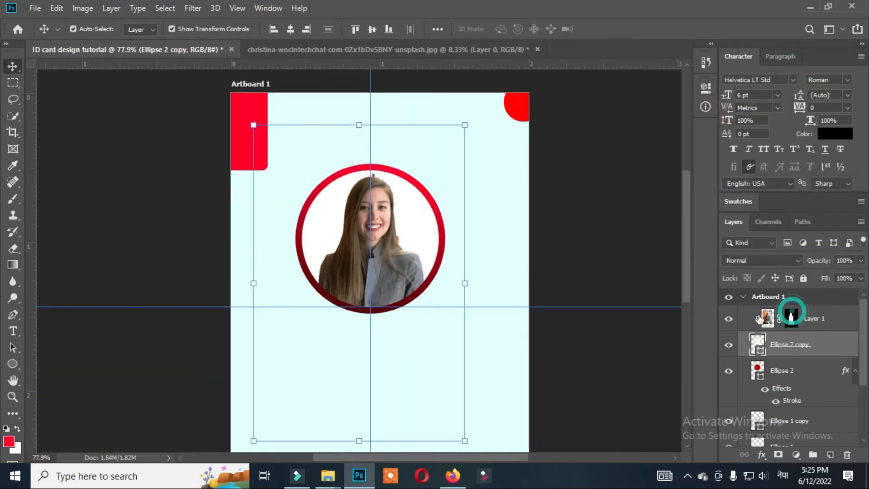
pyautogui.scroll(13, 385, 192)
pyautogui.scroll(5, 385, 191)
pyautogui.press('b')
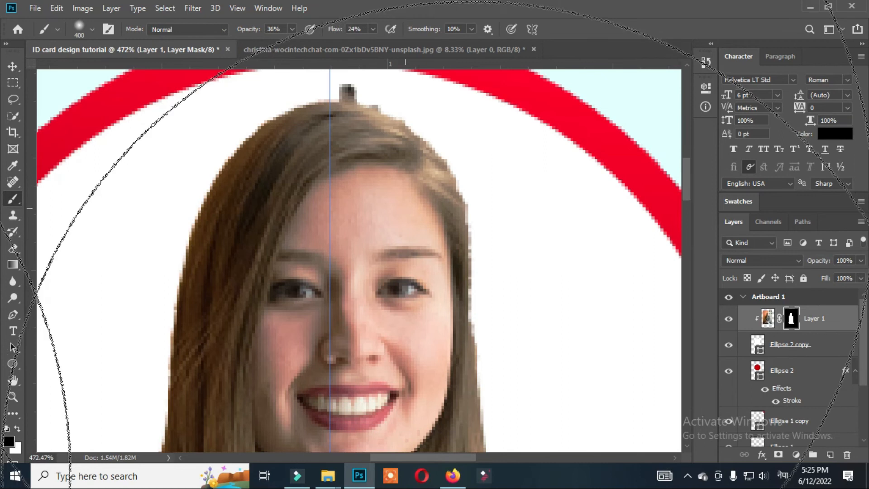
pyautogui.press('[')
pyautogui.press('[')
pyautogui.press('[')
pyautogui.press('[')
pyautogui.press('[')
pyautogui.press('[')
pyautogui.press('[')
pyautogui.press('[')
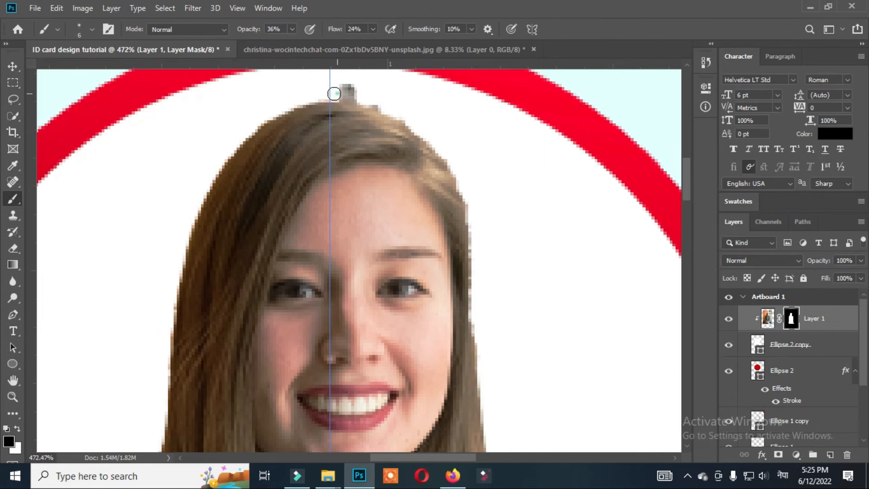
pyautogui.click(373, 29)
pyautogui.moveTo(323, 87); pyautogui.dragTo(365, 89)
pyautogui.click(292, 29)
pyautogui.moveTo(295, 43); pyautogui.dragTo(334, 53)
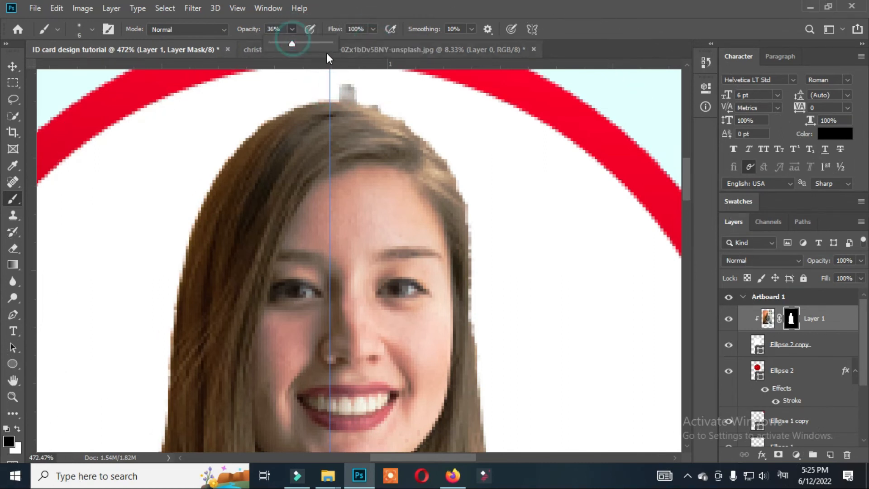
pyautogui.moveTo(312, 83); pyautogui.dragTo(371, 99)
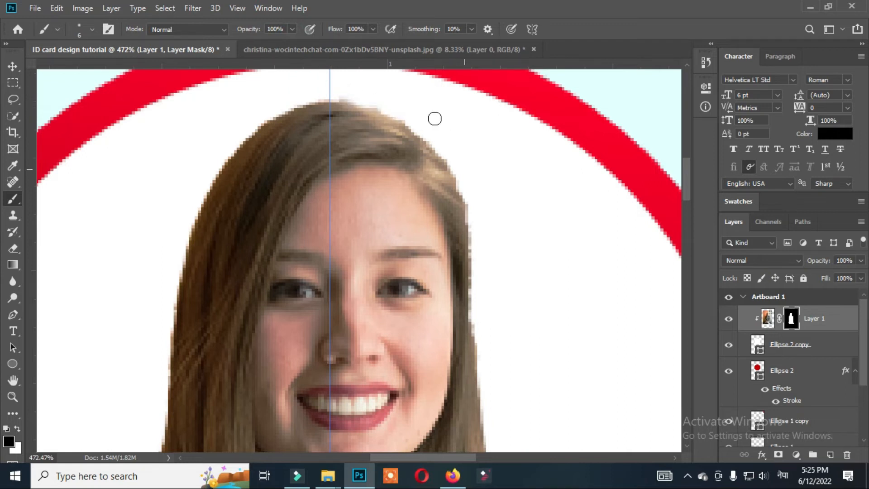
pyautogui.hotkey('ctrl', '0')
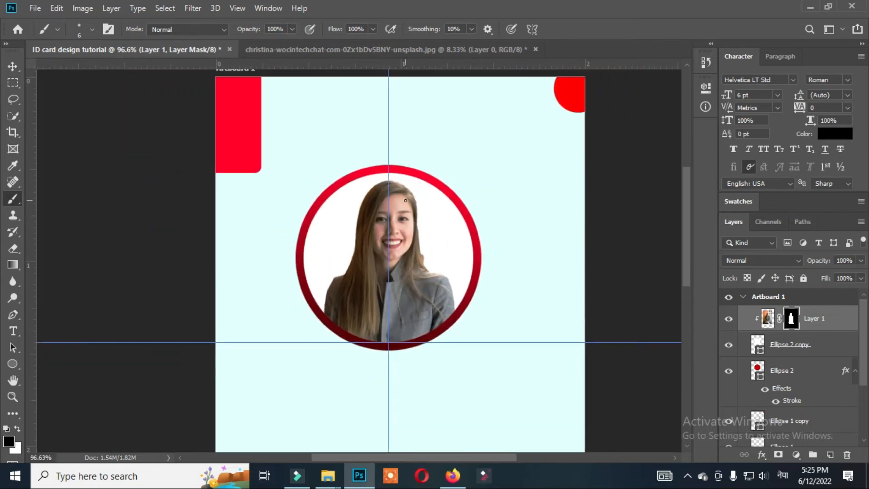
# - Fine-tune the portrait's size and position inside the circle
pyautogui.press('v')
pyautogui.moveTo(505, 312); pyautogui.dragTo(511, 312)
pyautogui.moveTo(244, 312); pyautogui.dragTo(234, 312)
pyautogui.press('Return')
pyautogui.moveTo(512, 116); pyautogui.dragTo(506, 119)
pyautogui.moveTo(412, 246); pyautogui.dragTo(416, 239)
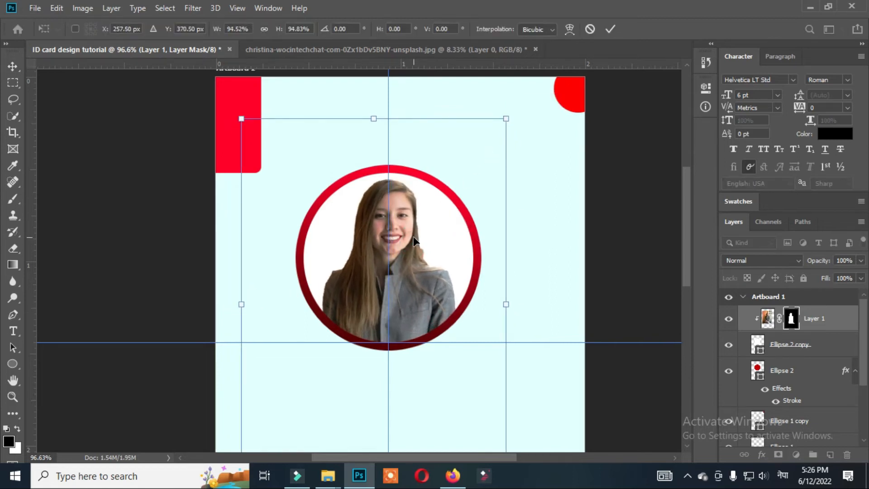
pyautogui.press('Return')
# - Duplicate the upper-left rounded rectangle and scale the copy down to a small block between the portrait circle and the card's right edge
pyautogui.click(671, 249)
pyautogui.scroll(-8, 443, 254)
pyautogui.scroll(2, 443, 254)
pyautogui.click(509, 171)
pyautogui.click(338, 180)
pyautogui.moveTo(338, 188); pyautogui.dragTo(486, 322)
pyautogui.hotkey('ctrl', 't')
pyautogui.moveTo(503, 292); pyautogui.dragTo(480, 264)
pyautogui.press('Return')
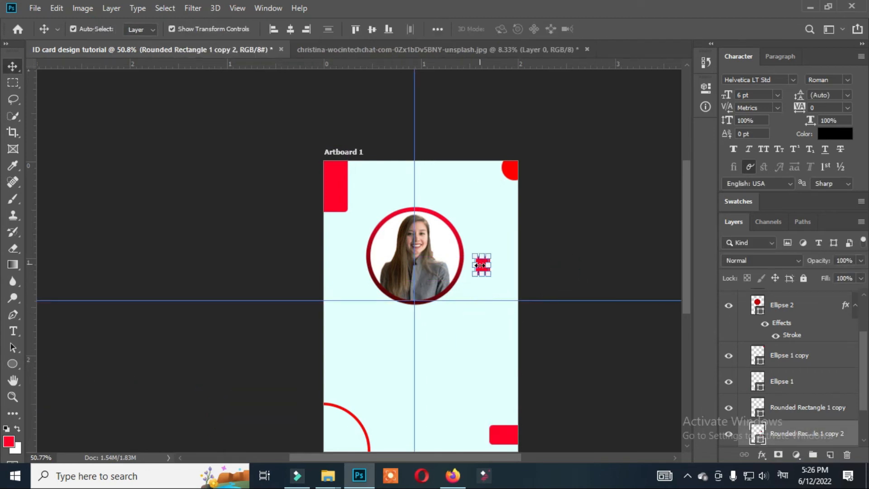
pyautogui.scroll(5, 544, 269)
pyautogui.moveTo(390, 256); pyautogui.dragTo(430, 196)
pyautogui.press('Return')
# - Make two progressively smaller copies of the small block, placed diagonally down toward the portrait circle
pyautogui.moveTo(424, 204); pyautogui.dragTo(381, 205)
pyautogui.moveTo(400, 262); pyautogui.dragTo(452, 172)
pyautogui.moveTo(383, 213); pyautogui.dragTo(355, 297)
pyautogui.hotkey('ctrl', 't')
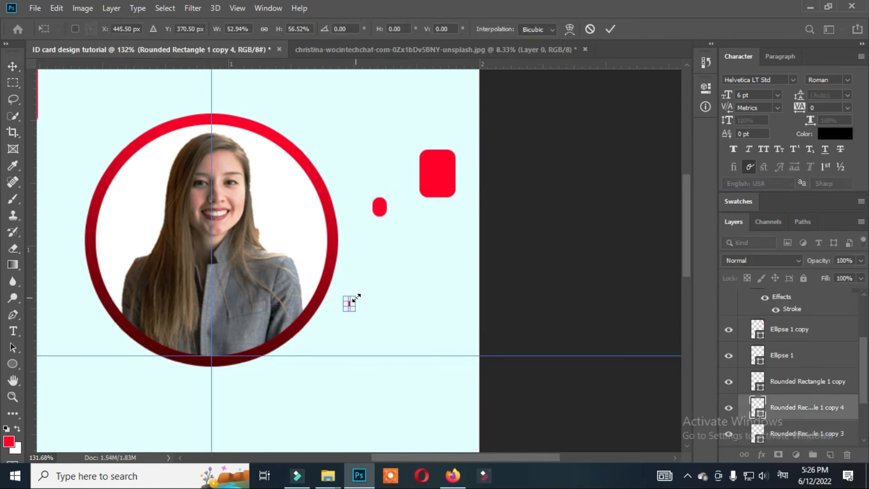
pyautogui.press('Return')
# - Set the three small rounded rectangles to 18% opacity and 50% fill
pyautogui.click(516, 232)
pyautogui.click(441, 179)
pyautogui.keyDown('shift'); pyautogui.click(380, 207); pyautogui.keyUp('shift')
pyautogui.keyDown('ctrl'); pyautogui.click(791, 333); pyautogui.keyUp('ctrl')
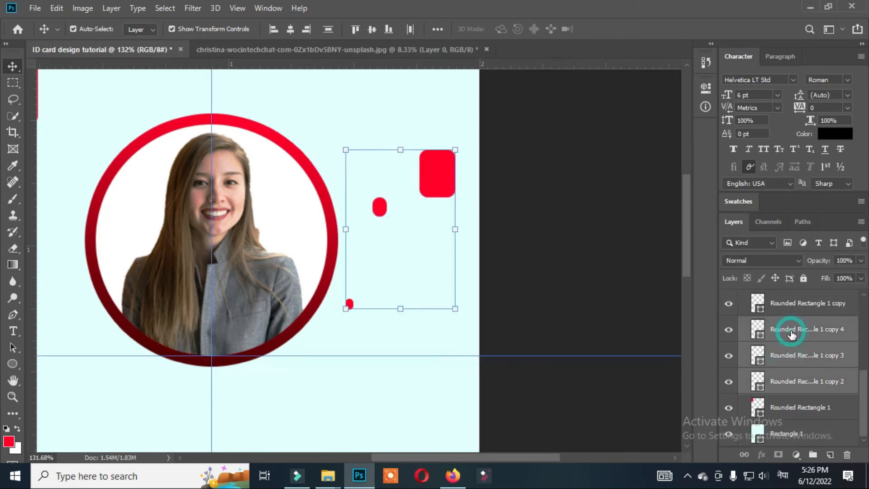
pyautogui.click(860, 260)
pyautogui.moveTo(859, 274); pyautogui.dragTo(812, 280)
pyautogui.click(859, 278)
pyautogui.moveTo(860, 291); pyautogui.dragTo(830, 292)
pyautogui.click(609, 266)
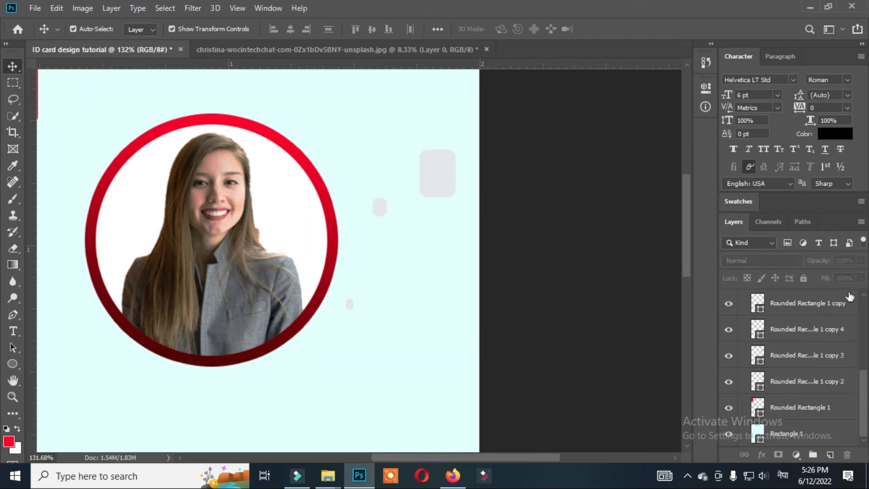
# - Duplicate the three faded rounded rectangles together and place the copies below the portrait circle on the card's left side
pyautogui.click(801, 333)
pyautogui.keyDown('shift'); pyautogui.click(805, 357); pyautogui.keyUp('shift')
pyautogui.keyDown('shift'); pyautogui.click(802, 379); pyautogui.keyUp('shift')
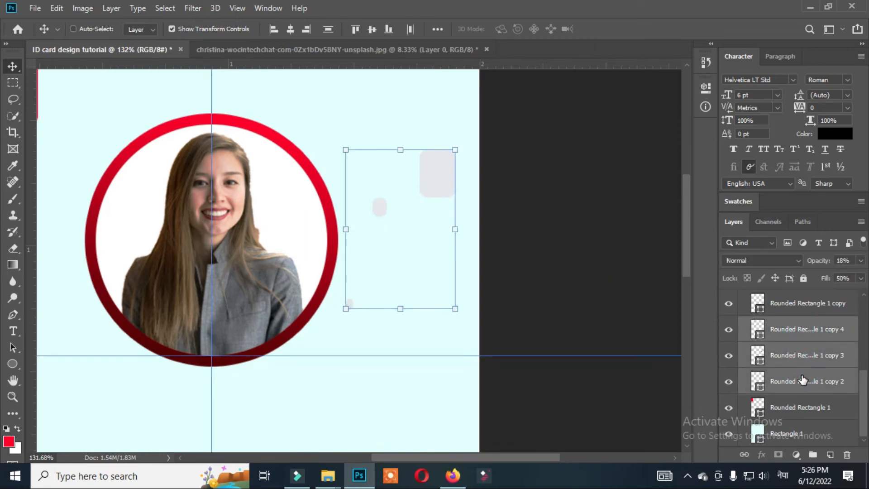
pyautogui.moveTo(443, 183); pyautogui.dragTo(108, 409)
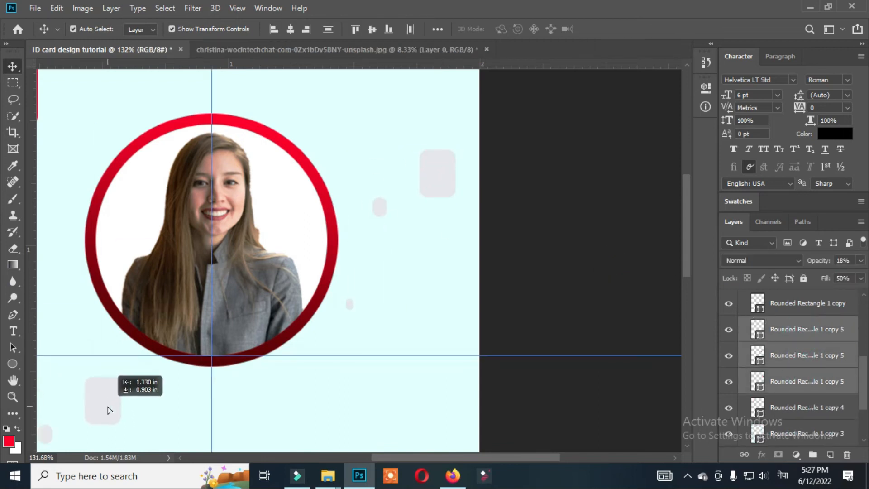
pyautogui.scroll(-14, 146, 384)
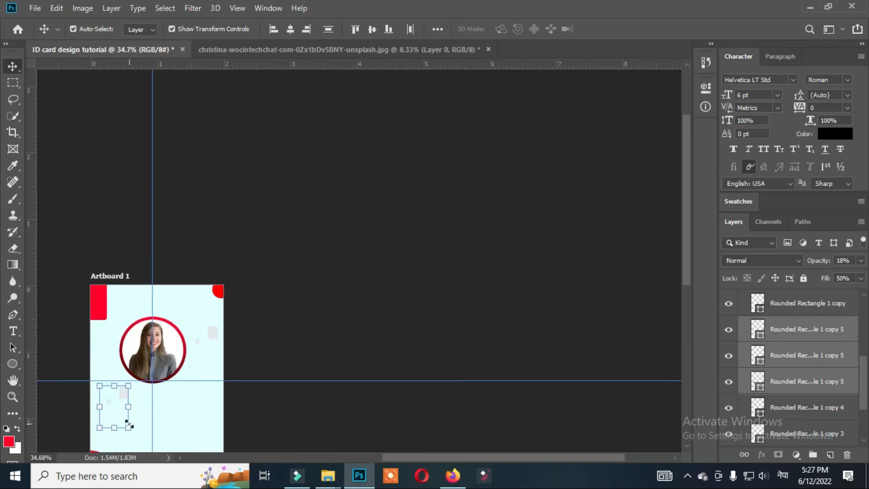
pyautogui.moveTo(316, 293); pyautogui.dragTo(470, 139)
pyautogui.scroll(3, 297, 243)
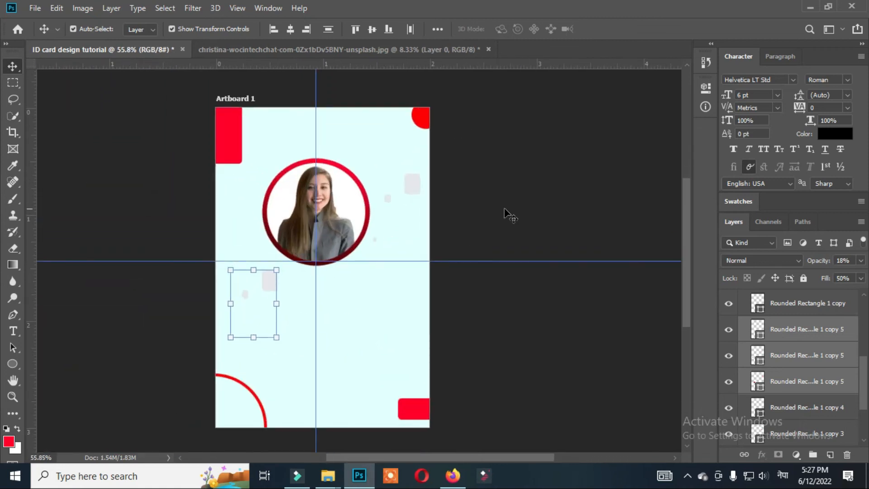
# - Scatter further copies of the faded rounded rectangles at the card's top, lower right and bottom centre
pyautogui.moveTo(277, 286); pyautogui.dragTo(316, 379)
pyautogui.rightClick(545, 230)
pyautogui.click(515, 200)
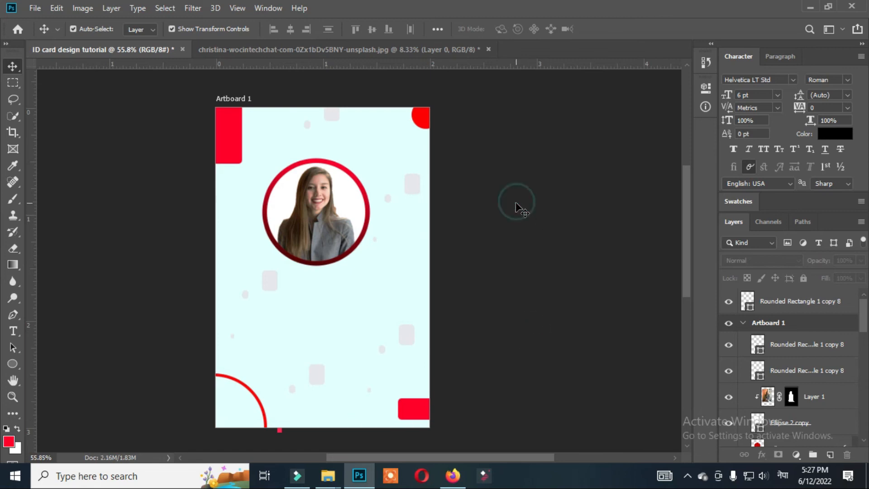
# - Move the rounded rectangle copy layer that sits outside the artboard into Artboard 1
pyautogui.scroll(8, 316, 356)
pyautogui.scroll(-5, 316, 356)
pyautogui.scroll(-5, 303, 421)
pyautogui.moveTo(797, 299); pyautogui.dragTo(793, 329)
pyautogui.click(532, 171)
pyautogui.scroll(1, 417, 351)
pyautogui.scroll(-3, 417, 351)
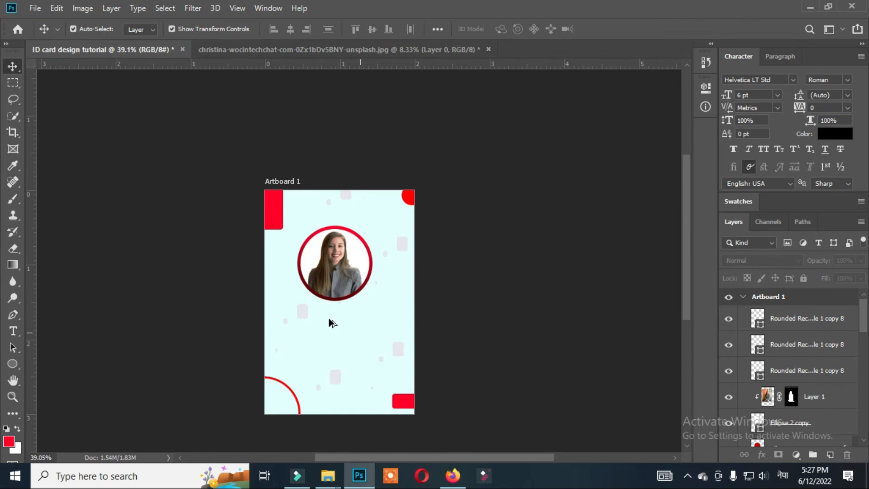
# - Add the text "COMPANY AME" above the portrait circle and select all of it for formatting
pyautogui.scroll(2, 327, 316)
pyautogui.click(13, 330)
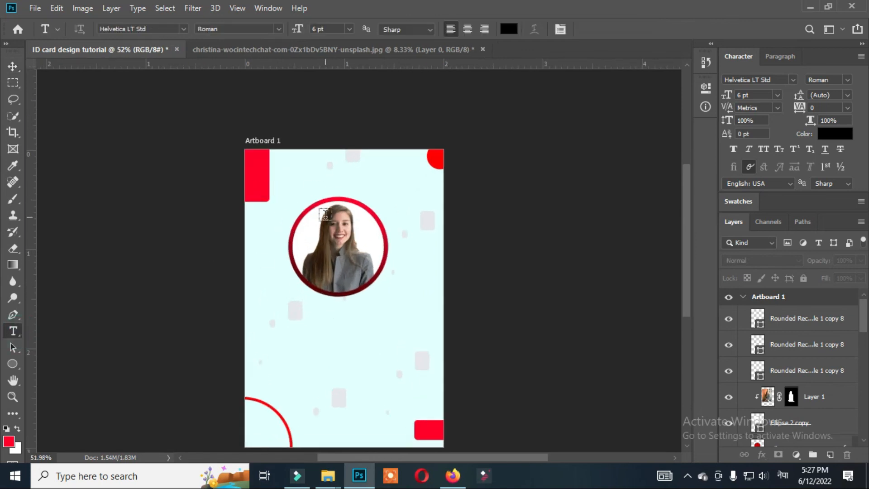
pyautogui.click(291, 178)
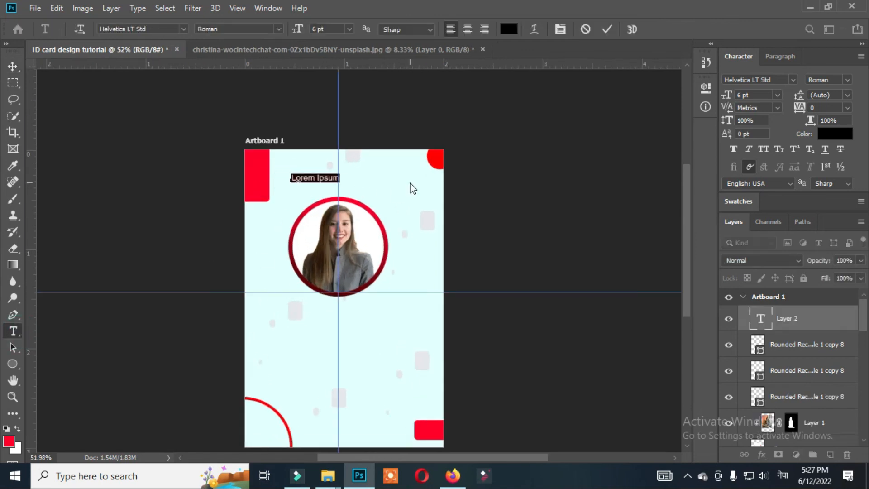
pyautogui.write('अयःउबलथ')
pyautogui.press('BackSpace')
pyautogui.press('BackSpace')
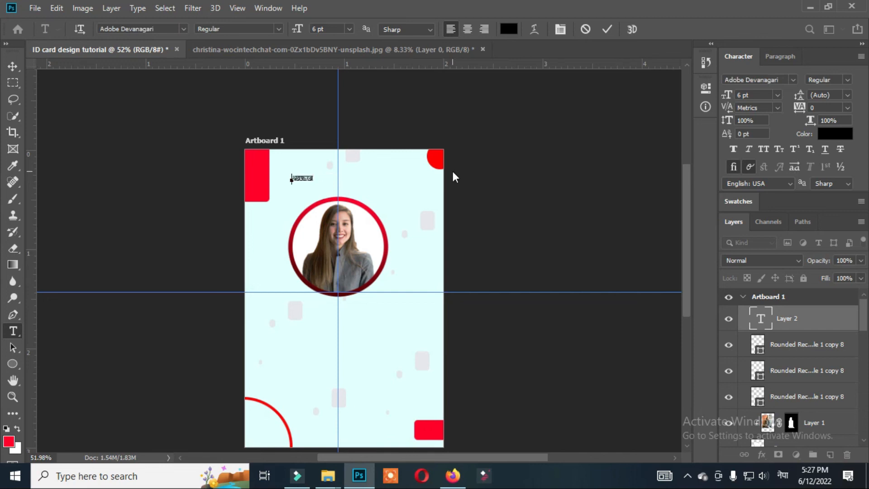
pyautogui.write('COMPANY AME')
pyautogui.hotkey('ctrl', 'a')
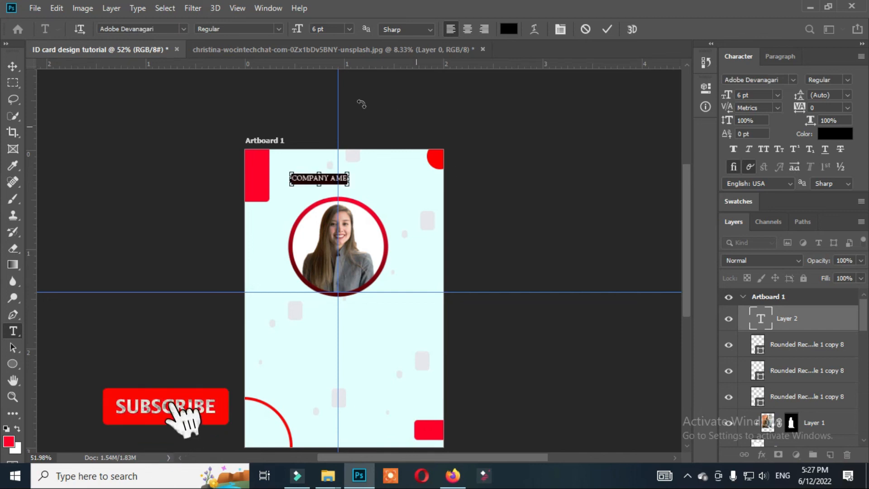